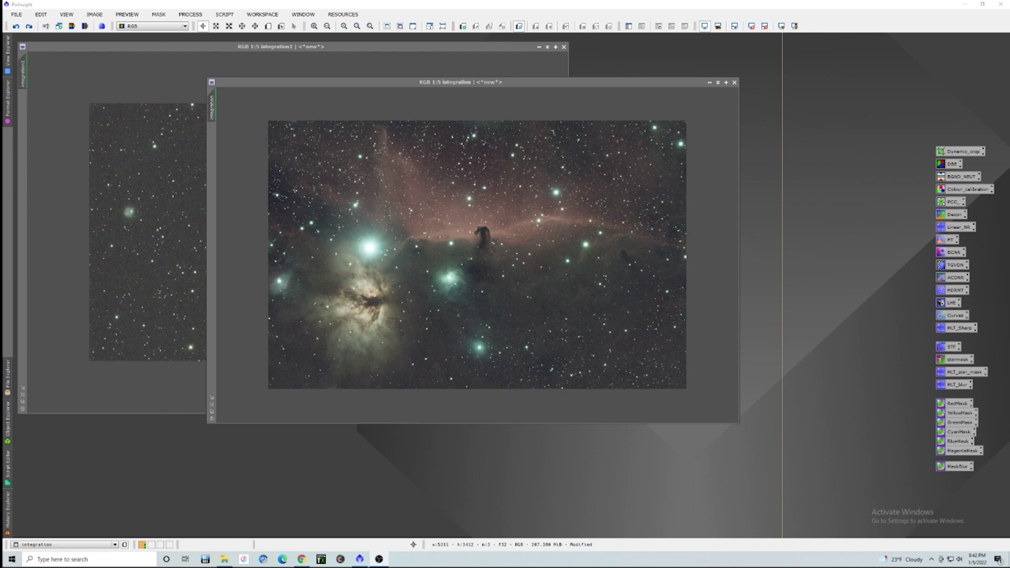
Step: Enlarge and reposition the nebula image window, then zoom back out to 1:5
double_click(424, 84)
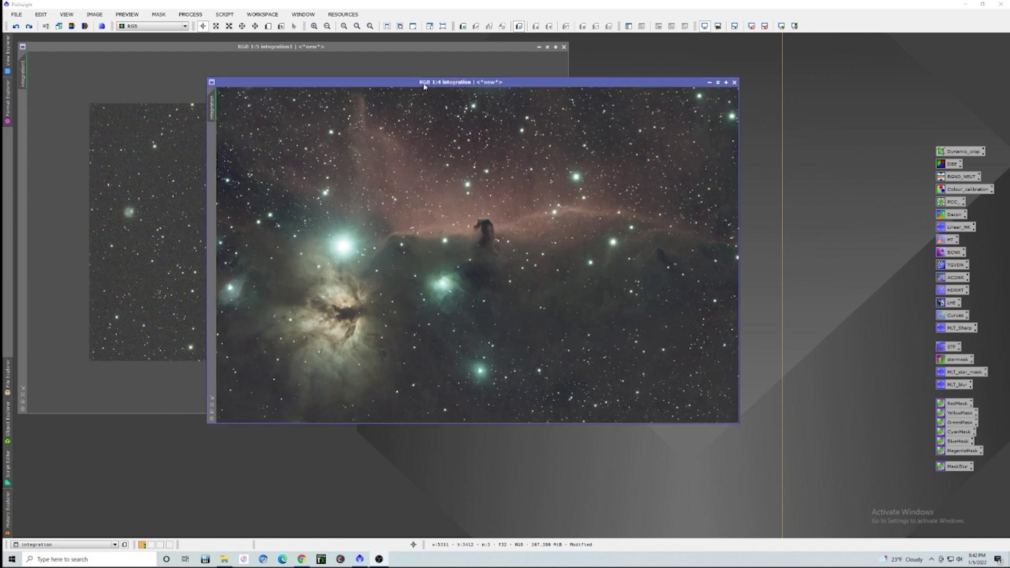
drag(424, 84, 664, 60)
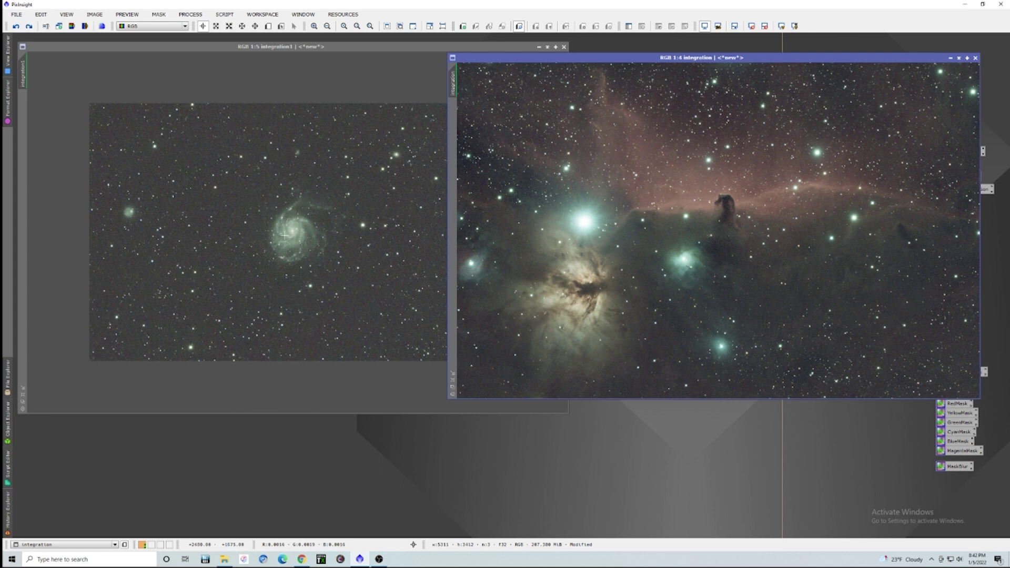
drag(654, 61, 492, 100)
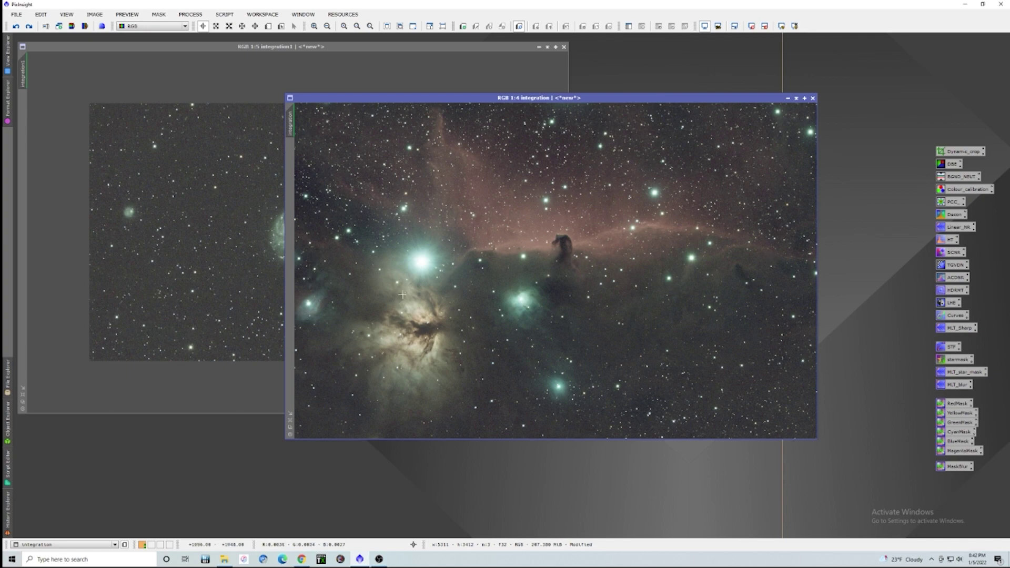
scroll(513, 298, down, 1)
scroll(514, 300, up, 3)
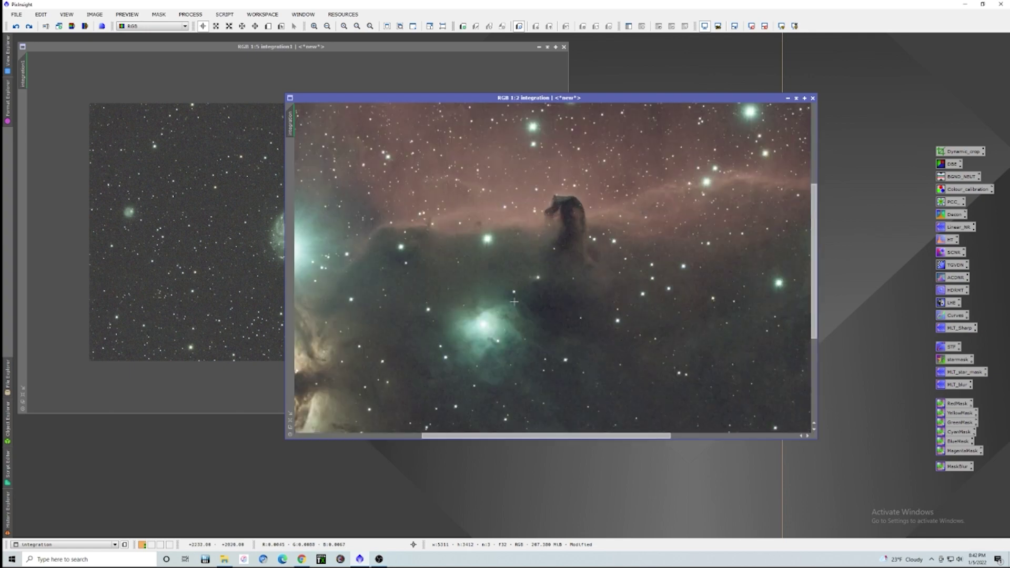
scroll(514, 301, down, 2)
scroll(514, 301, down, 1)
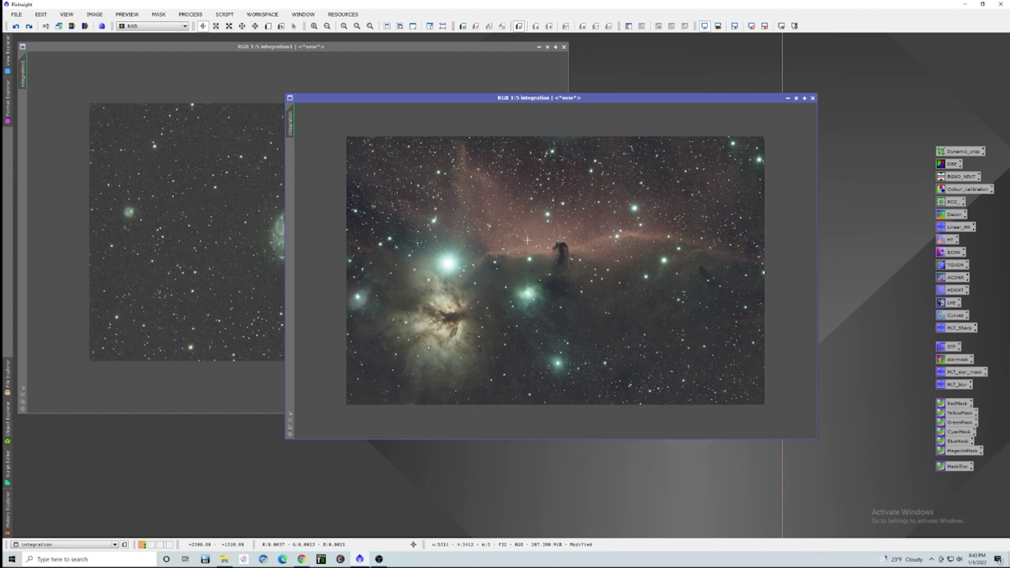
Step: Minimize the galaxy image and move its icon and the nebula window aside
click(539, 47)
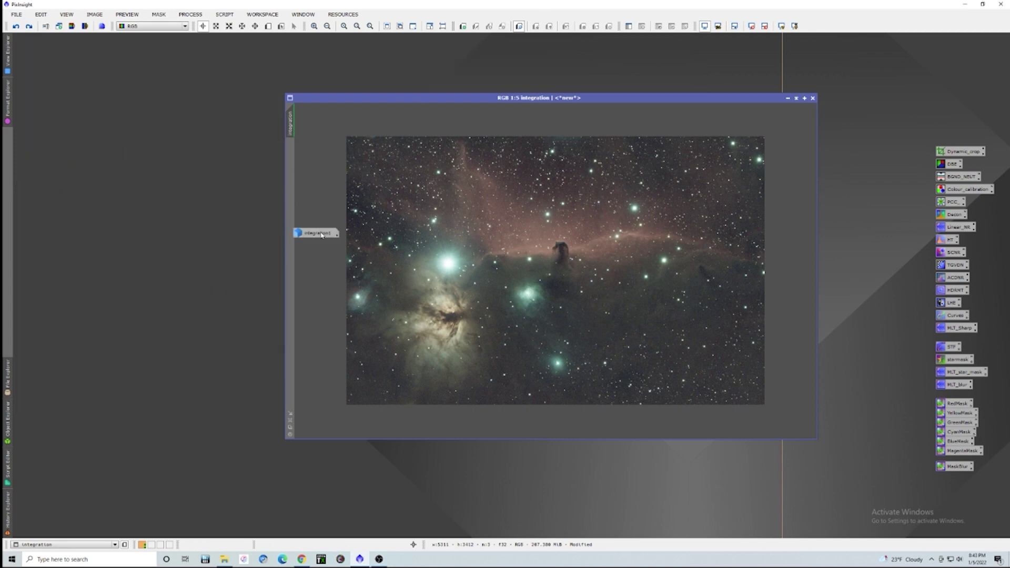
drag(322, 234, 978, 58)
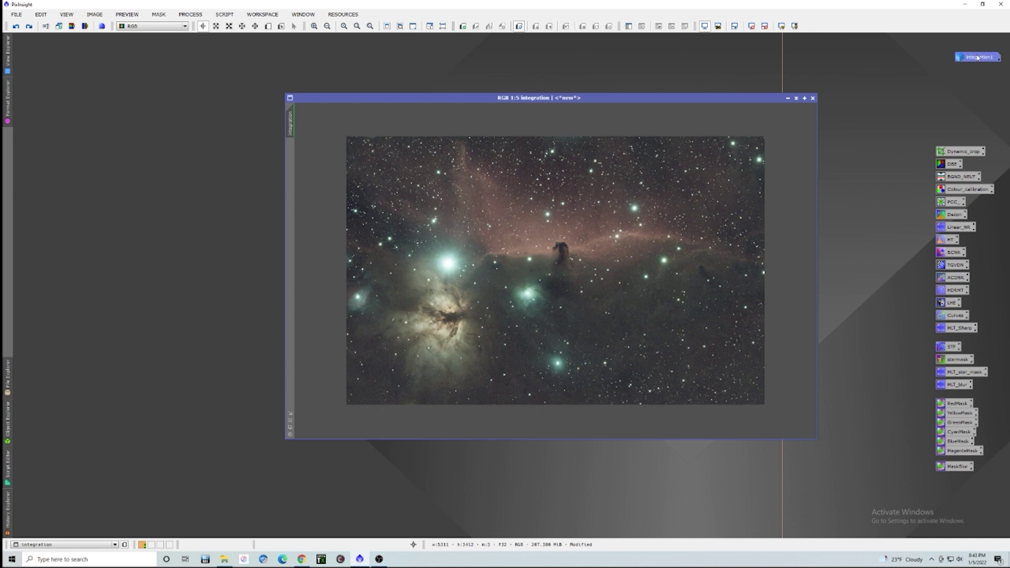
drag(567, 102, 438, 96)
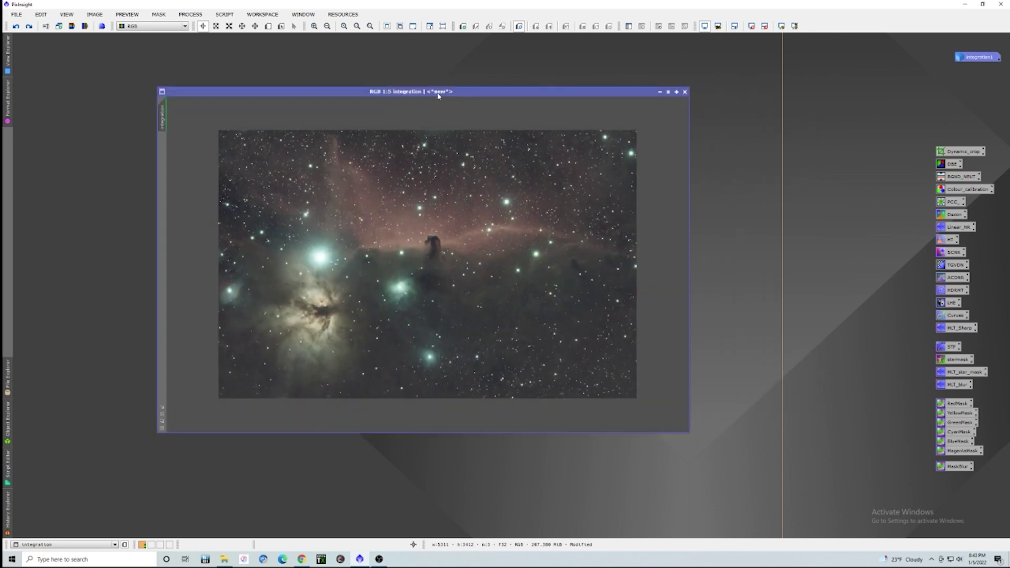
Step: Run the AutoColor utility script on the nebula image
click(223, 16)
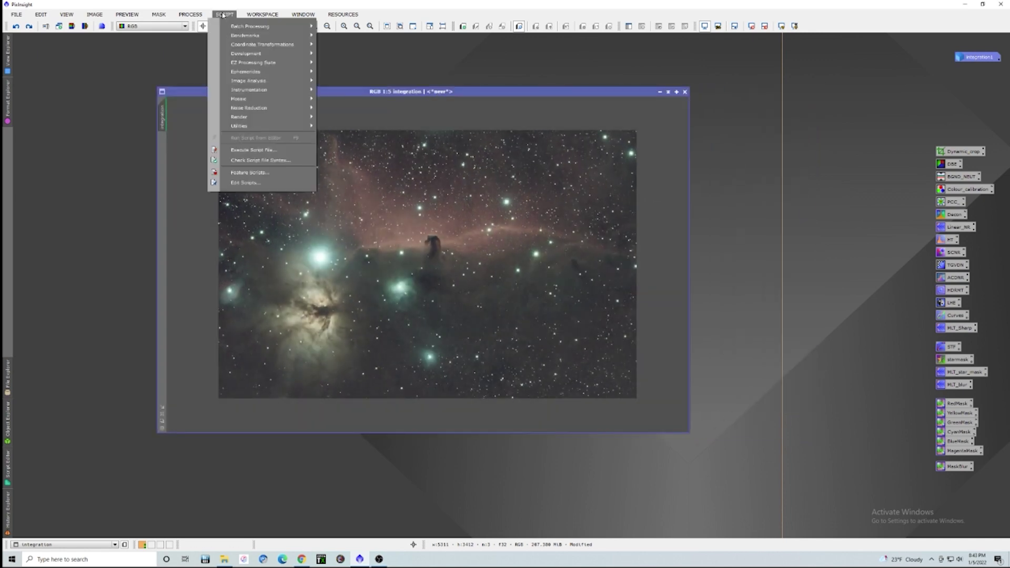
mouse_move(265, 131)
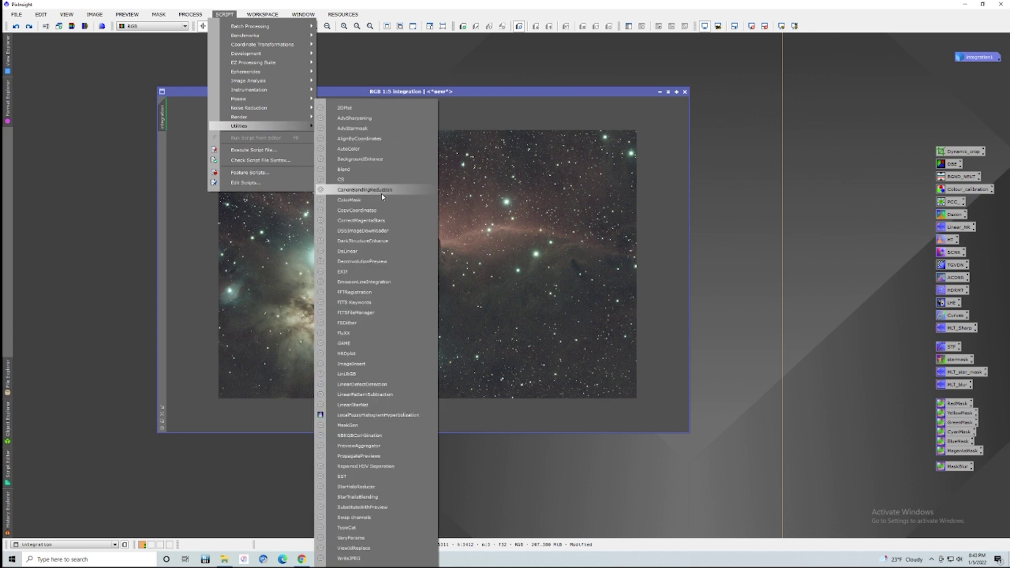
click(363, 149)
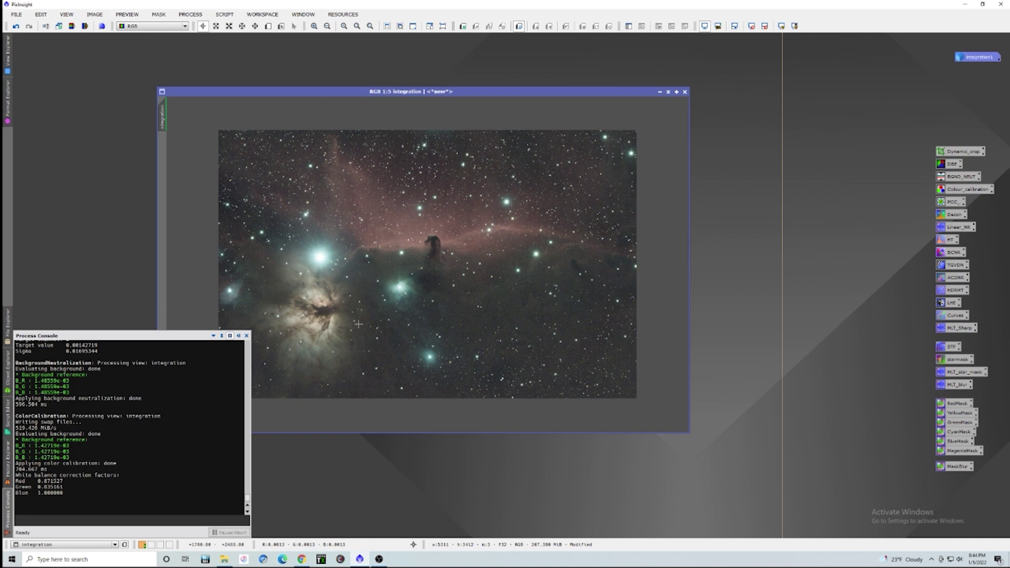
Step: Apply the saved SCNR Green process at Amount 1.00 to the nebula image
click(238, 336)
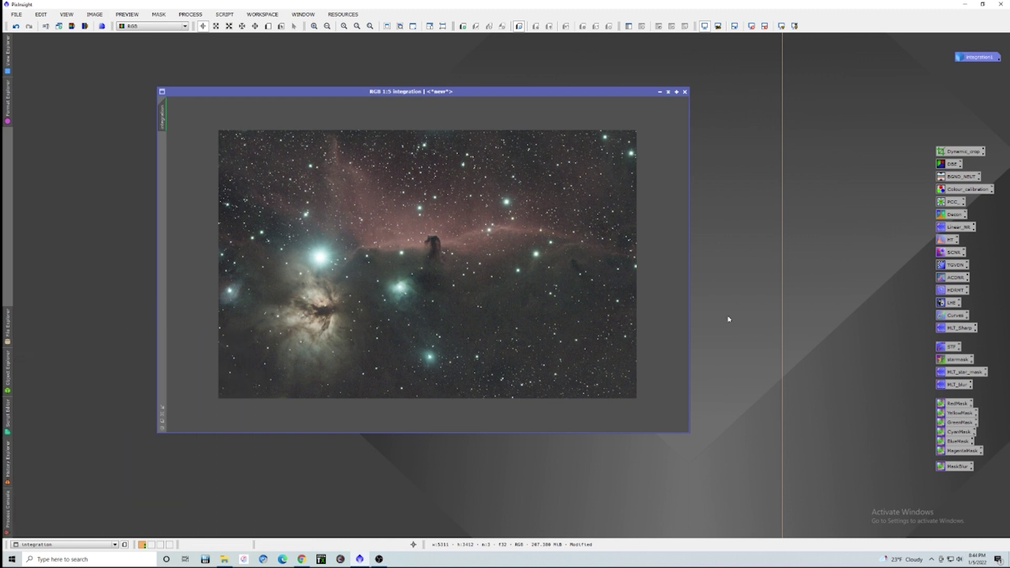
double_click(958, 253)
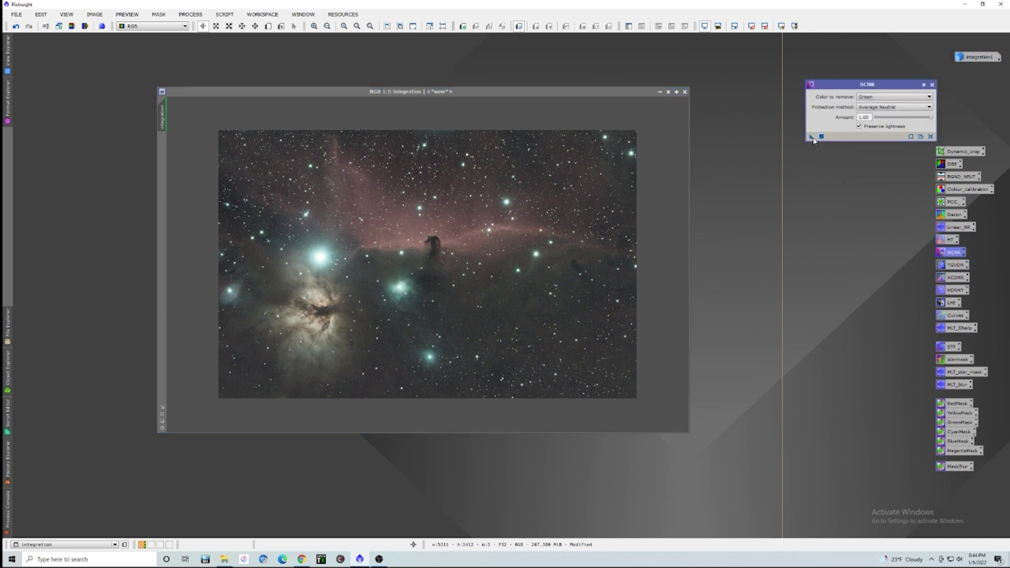
drag(815, 138, 530, 253)
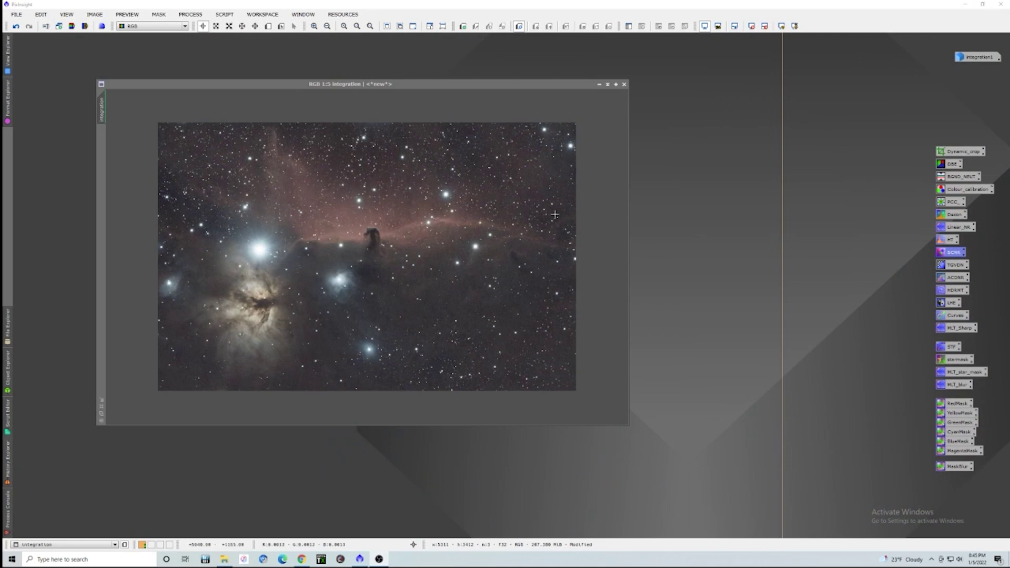
Step: Run EZ Denoise on the nebula image, keeping the default MMT, TGV and mask settings
click(227, 15)
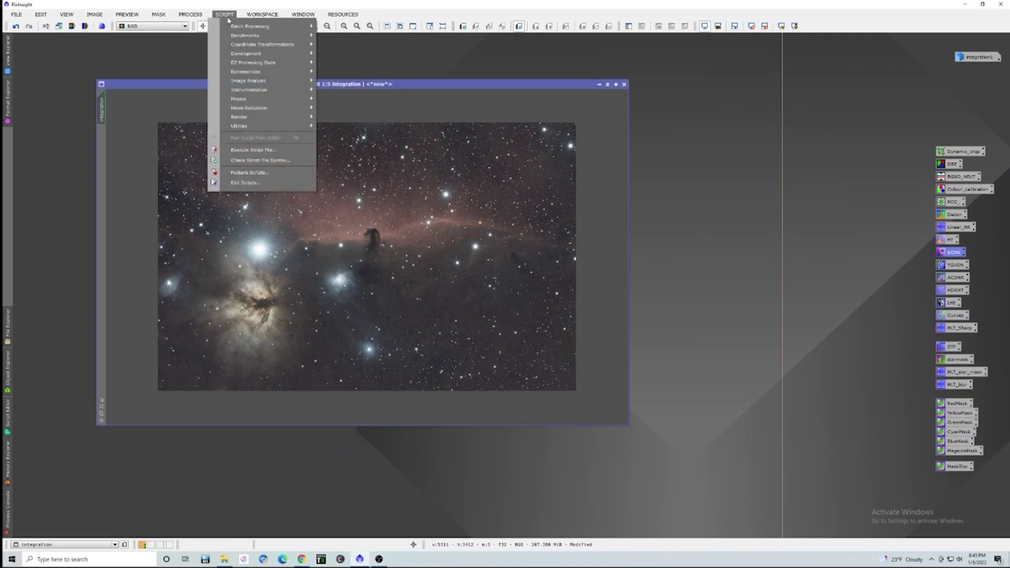
mouse_move(272, 64)
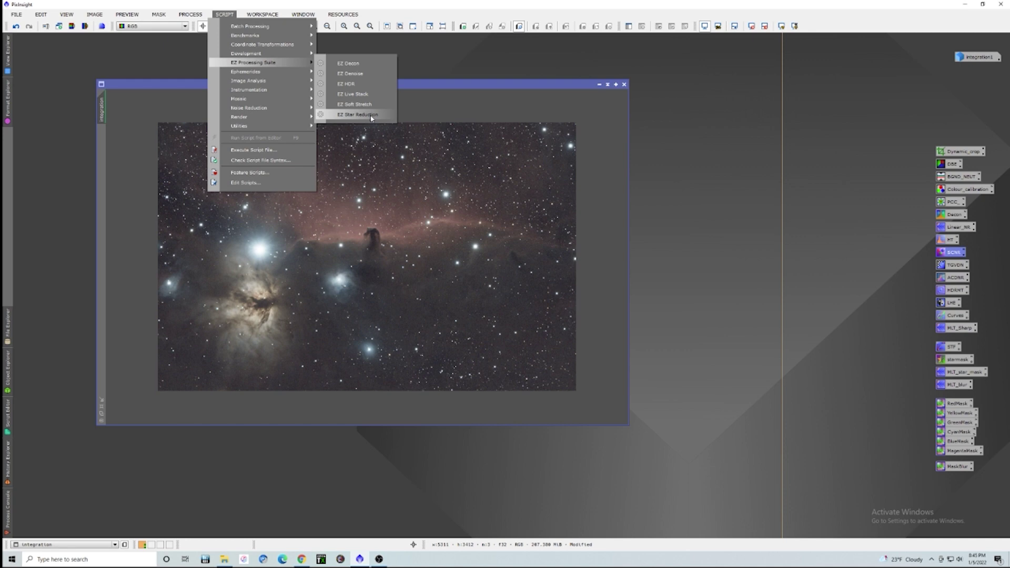
click(358, 73)
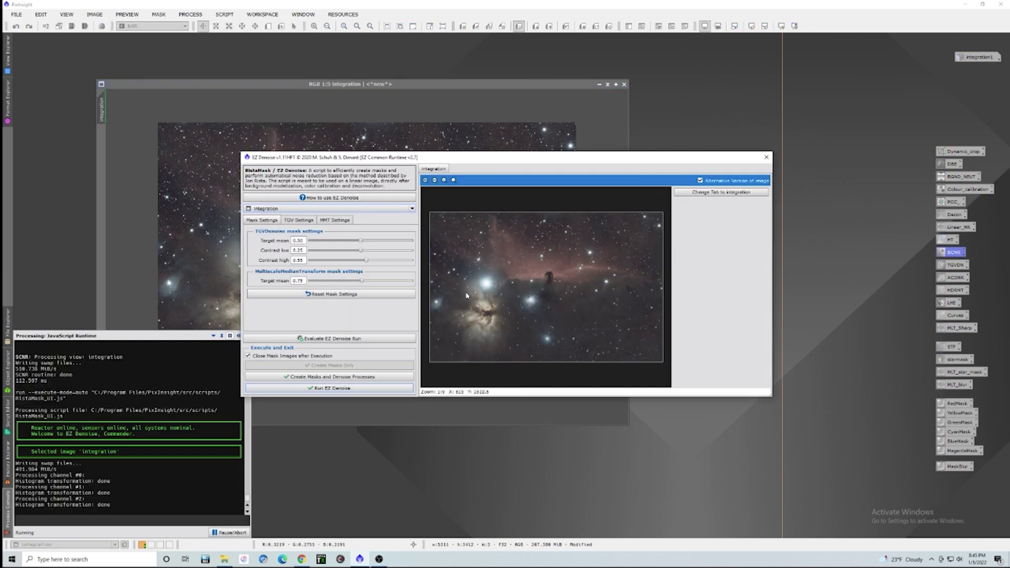
click(334, 220)
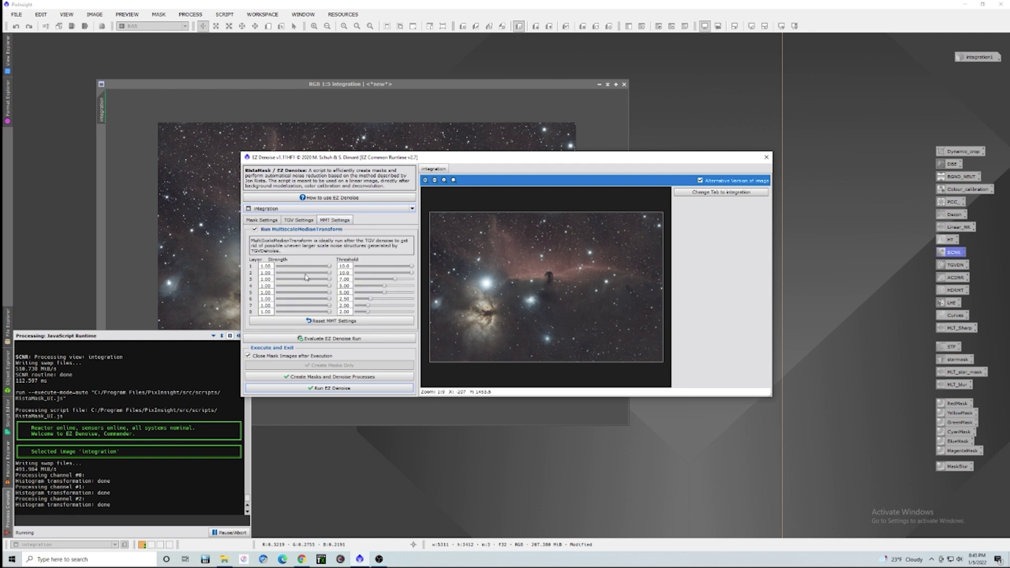
click(298, 220)
click(262, 220)
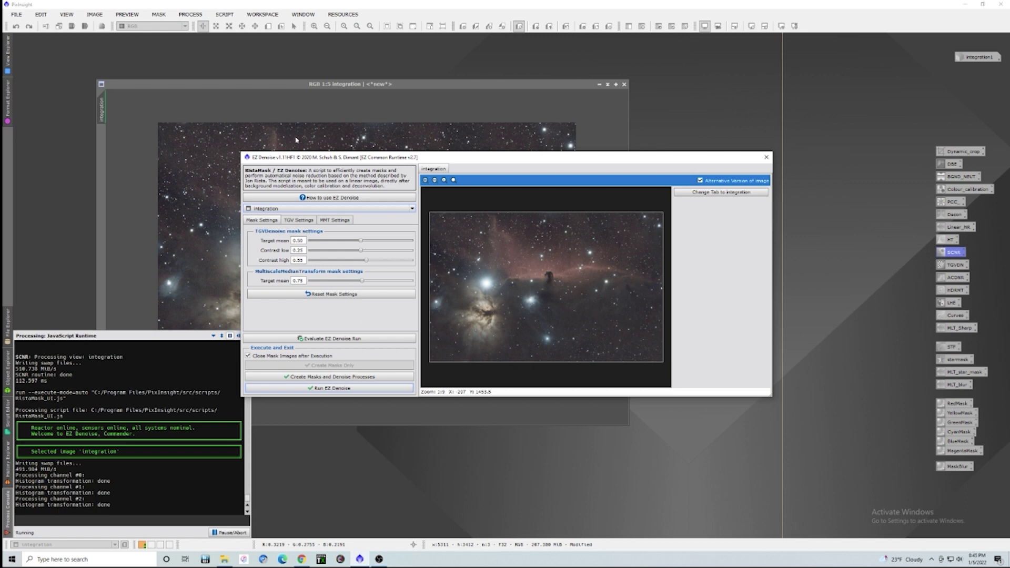
click(331, 388)
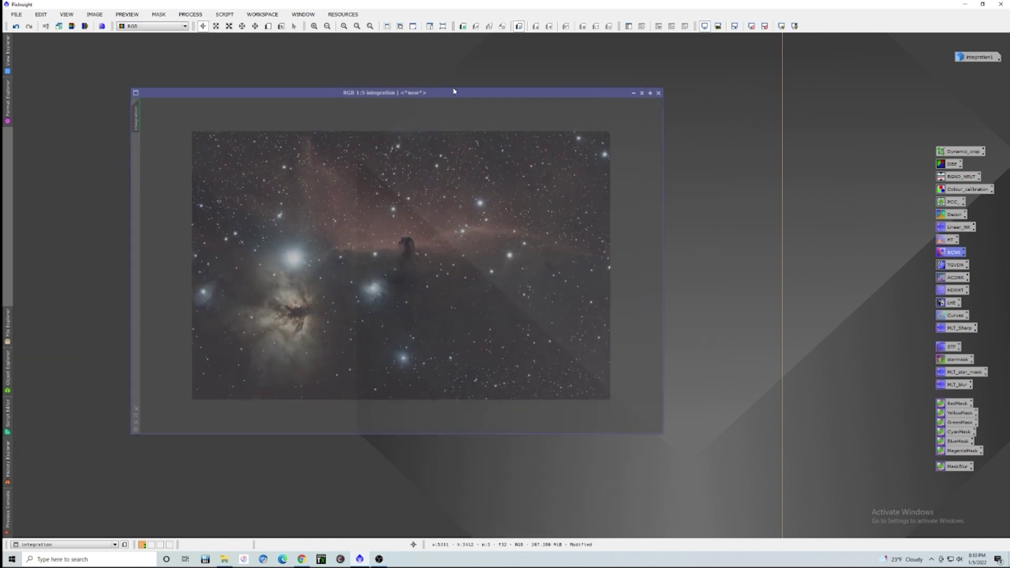
Step: Zoom in and out on the nebula image to inspect it
scroll(494, 303, down, 1)
scroll(492, 305, up, 6)
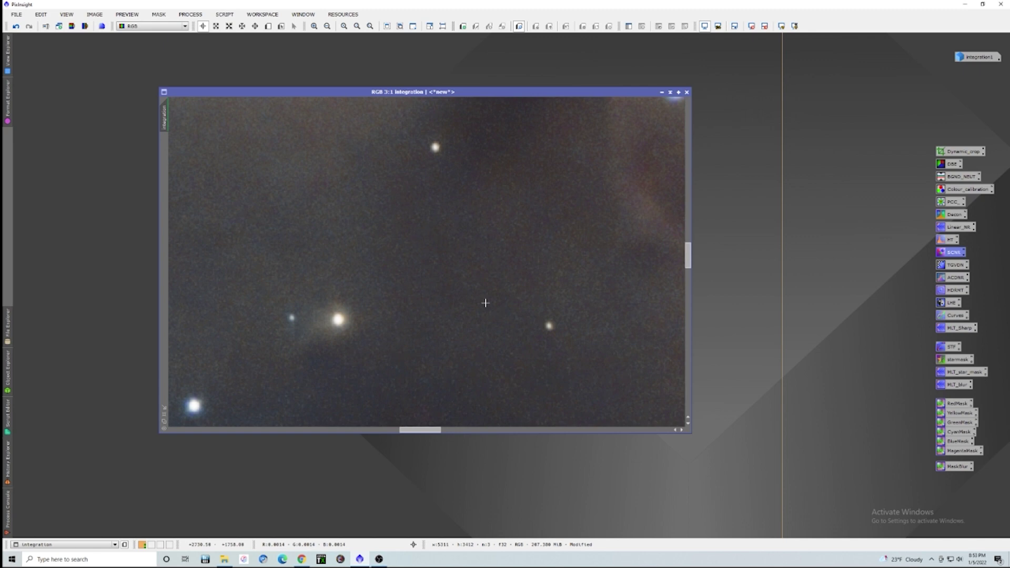
scroll(488, 307, down, 3)
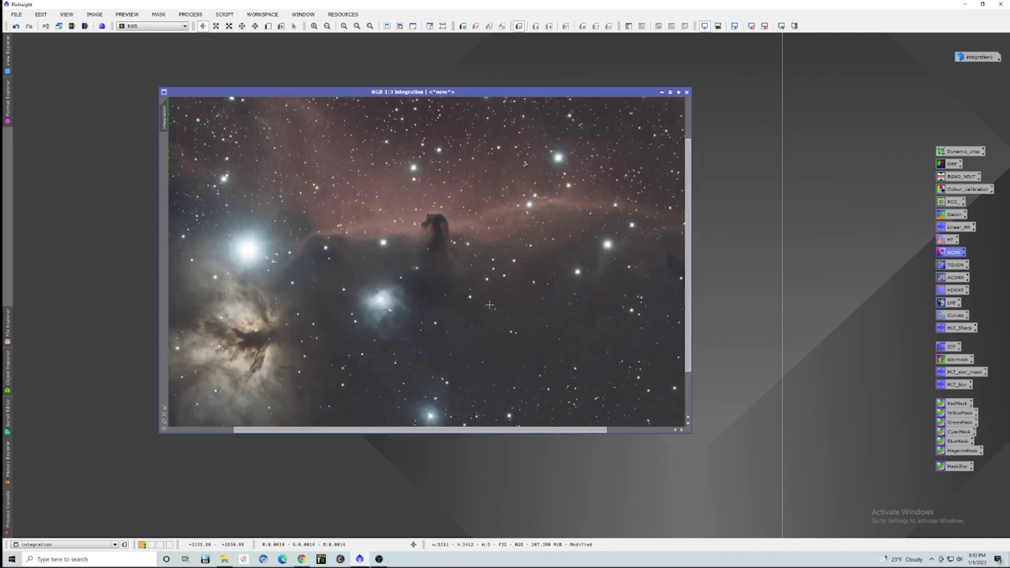
scroll(491, 300, down, 1)
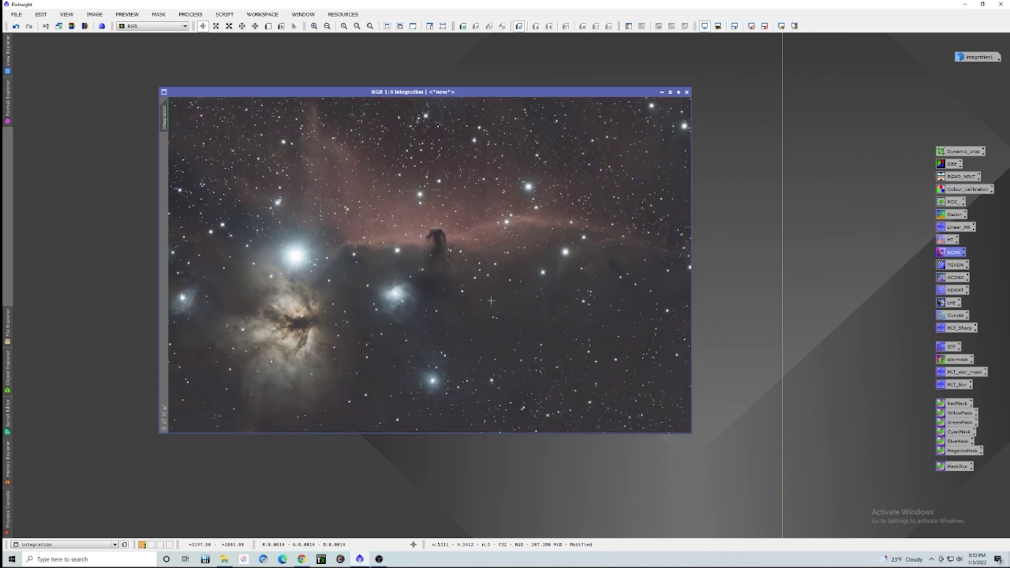
scroll(491, 301, down, 1)
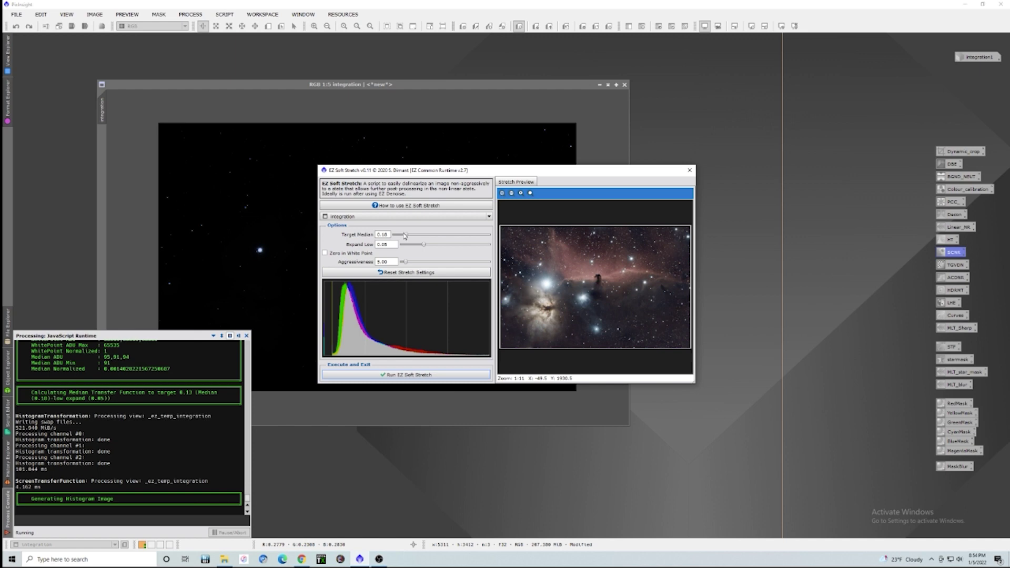
Step: Fine-tune the Target Median slider and apply EZ Soft Stretch to the nebula image
drag(405, 236, 399, 235)
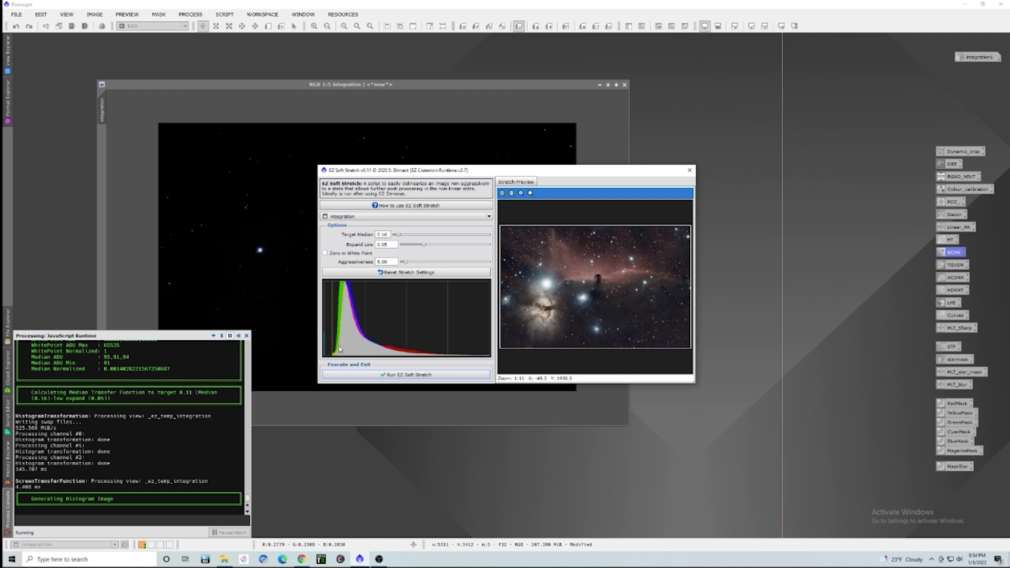
drag(400, 237, 410, 237)
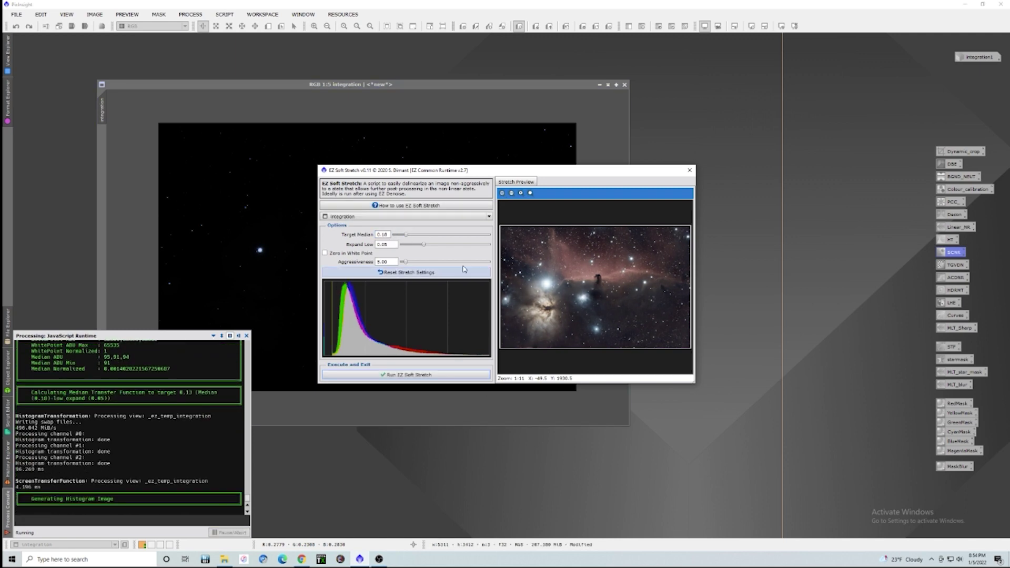
click(417, 374)
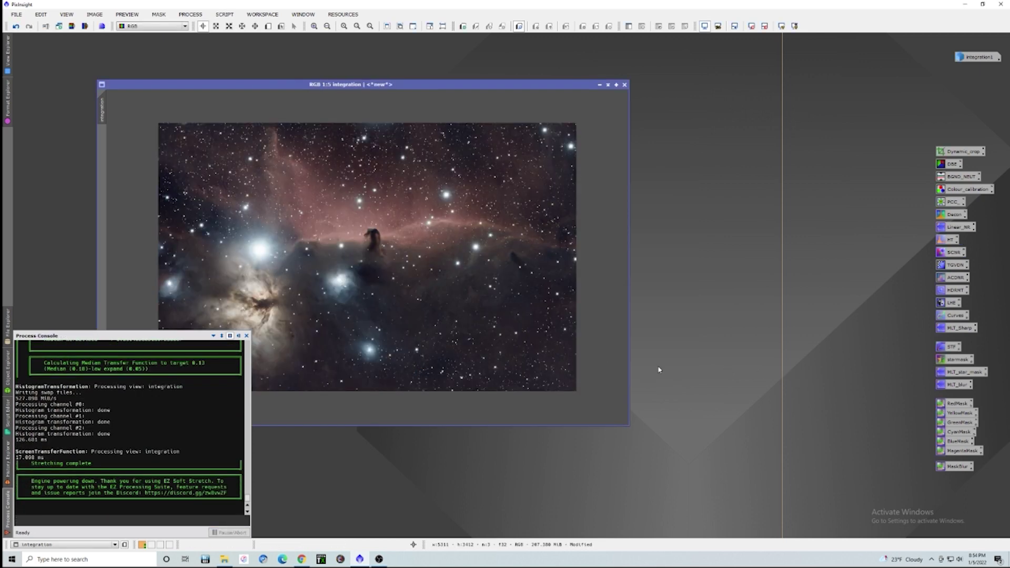
Step: Hide the Process Console, then zoom out and reposition the integration view to show the whole image
click(238, 335)
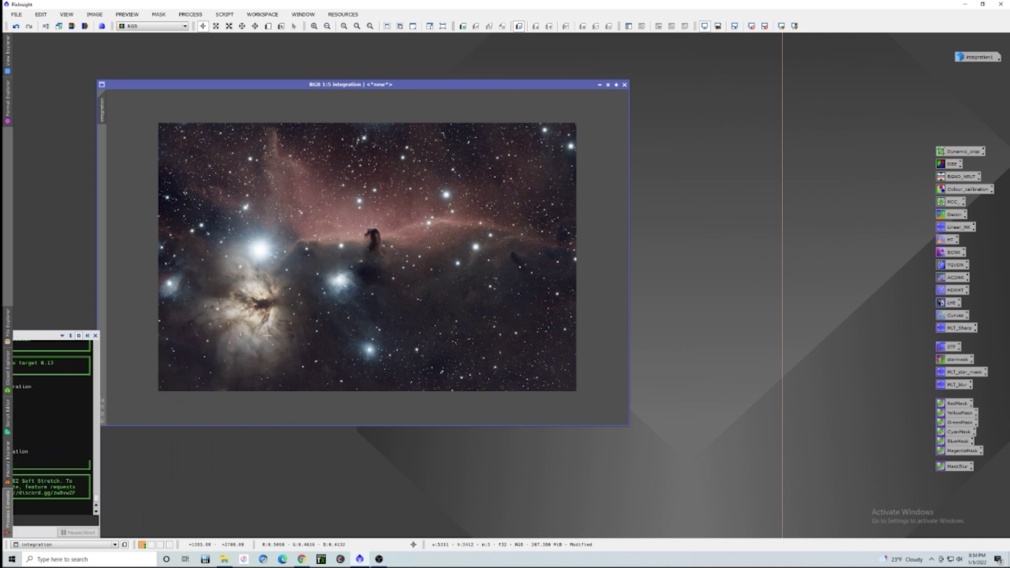
scroll(410, 310, up, 2)
scroll(410, 309, up, 1)
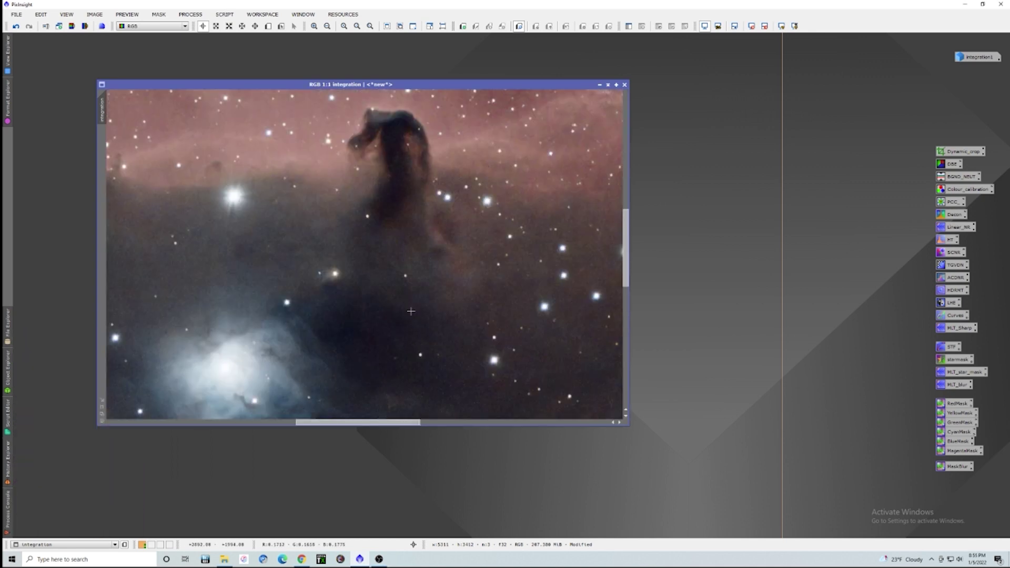
scroll(432, 328, down, 2)
scroll(432, 328, down, 1)
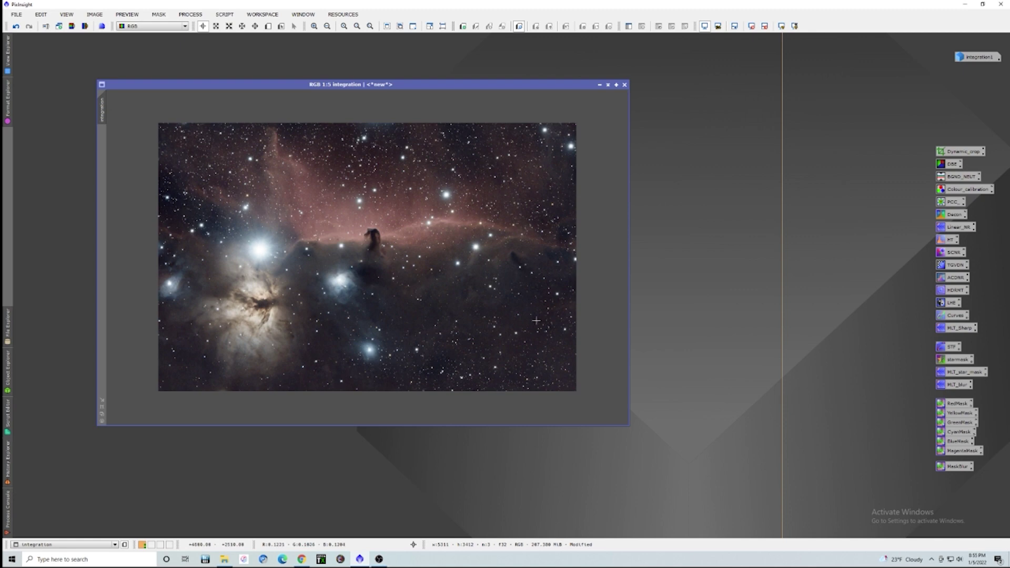
drag(474, 84, 406, 51)
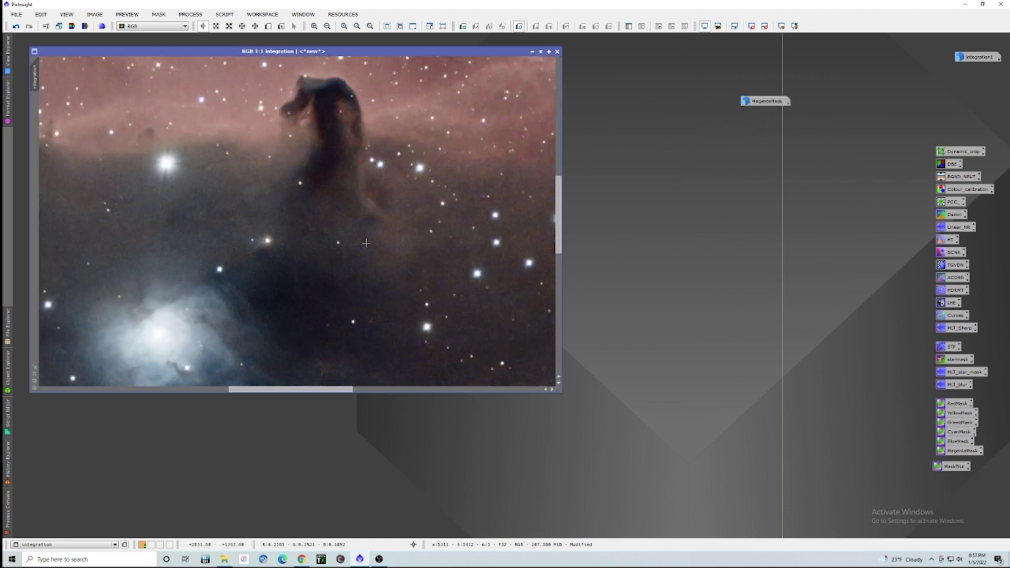
scroll(366, 243, down, 4)
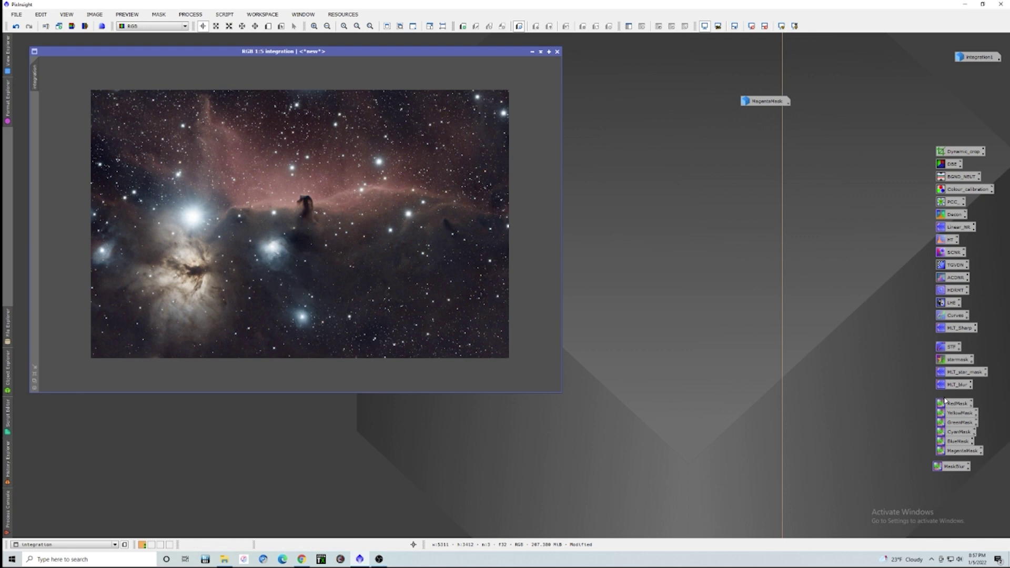
Step: Create the BlueMask image with the BlueMask PixelMath icon and blur it with MaskBlur
double_click(960, 442)
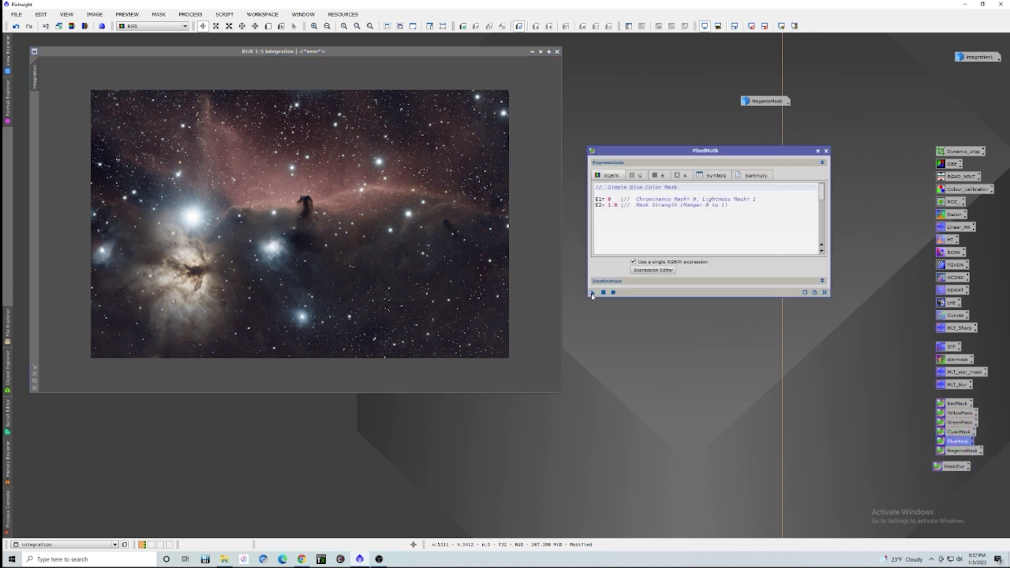
drag(592, 296, 337, 284)
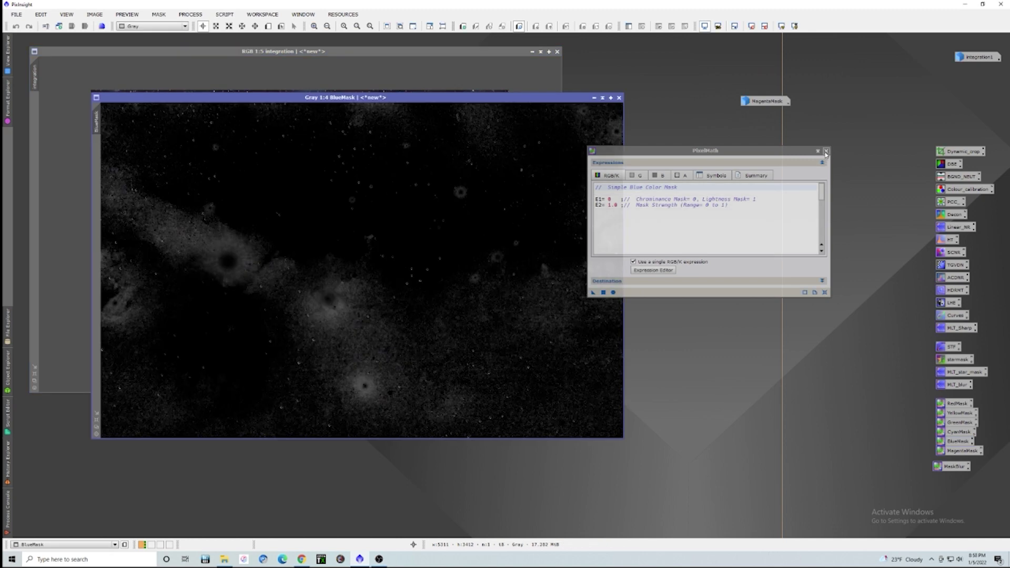
click(826, 151)
double_click(952, 467)
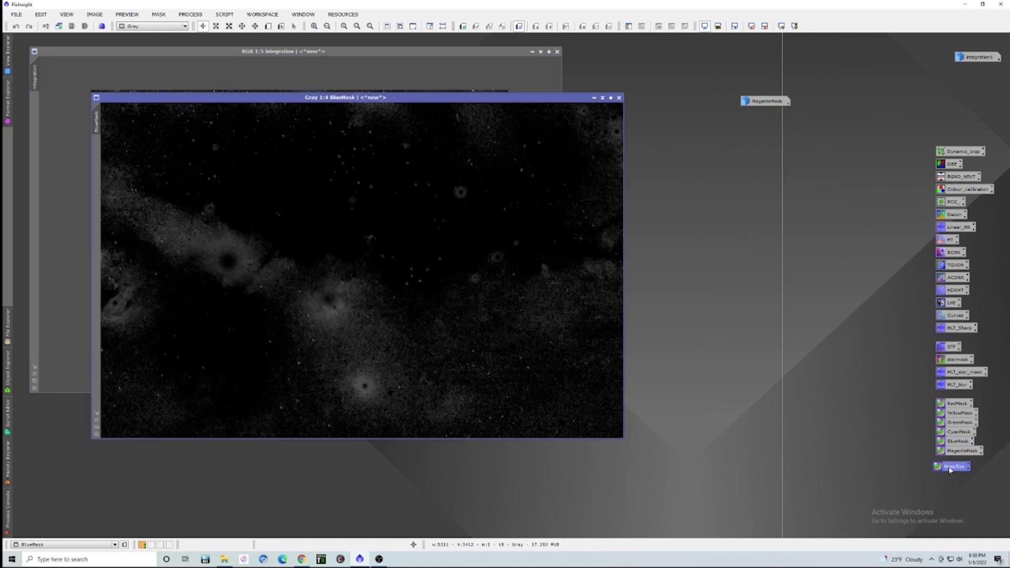
drag(698, 151, 766, 137)
drag(663, 282, 391, 287)
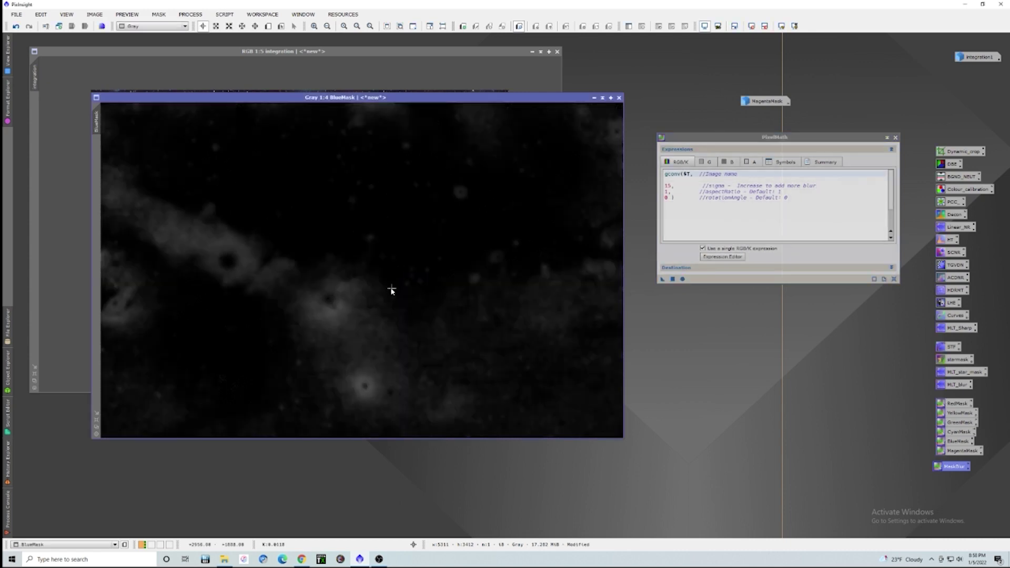
click(896, 138)
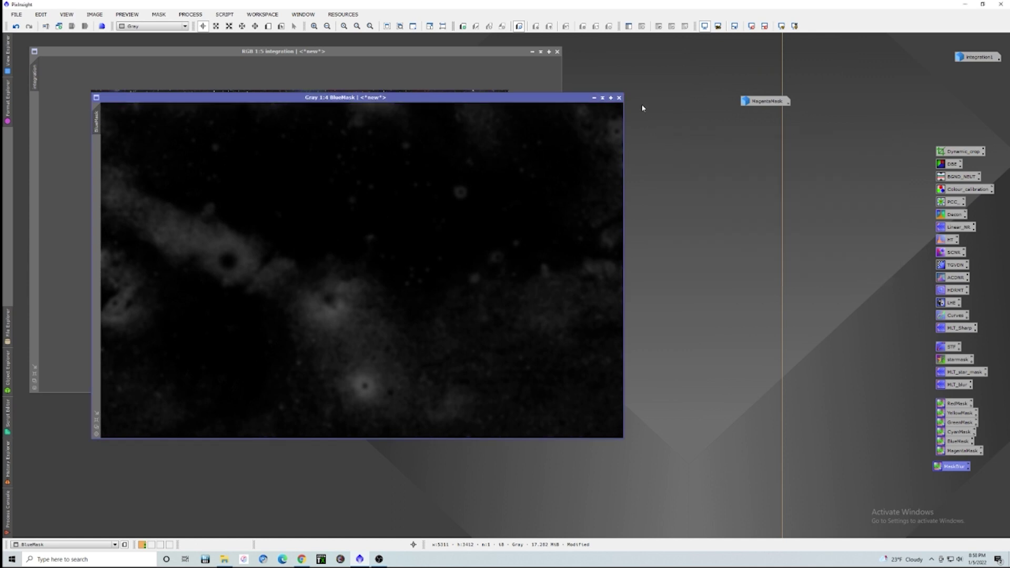
Step: Minimize BlueMask beside MagentaMask and hide the red mask overlay on the image
click(594, 98)
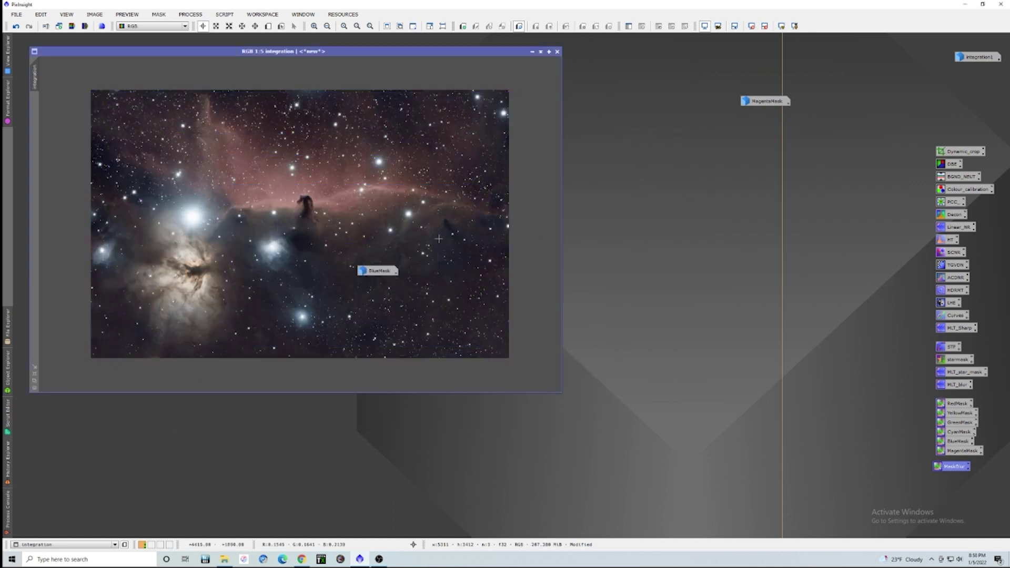
drag(377, 274, 34, 76)
drag(703, 201, 692, 107)
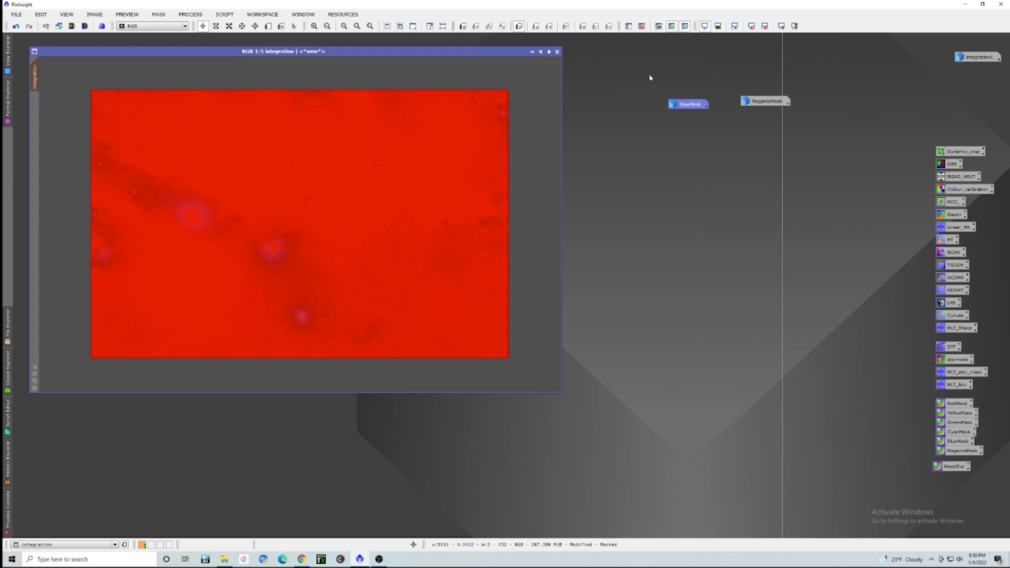
click(685, 25)
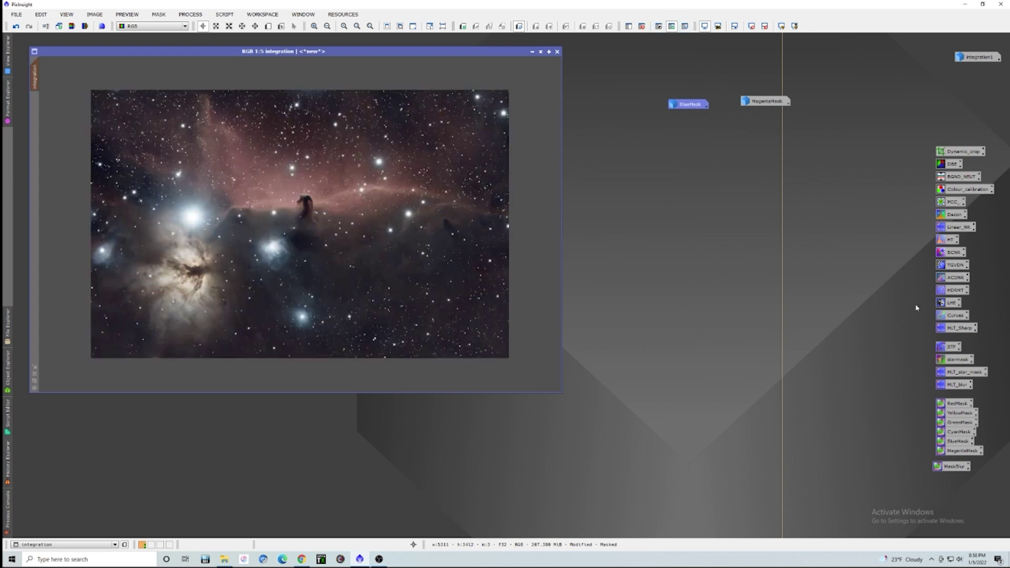
Step: Raise the blue-channel curve's midpoint in Curves and apply it through the BlueMask
double_click(956, 316)
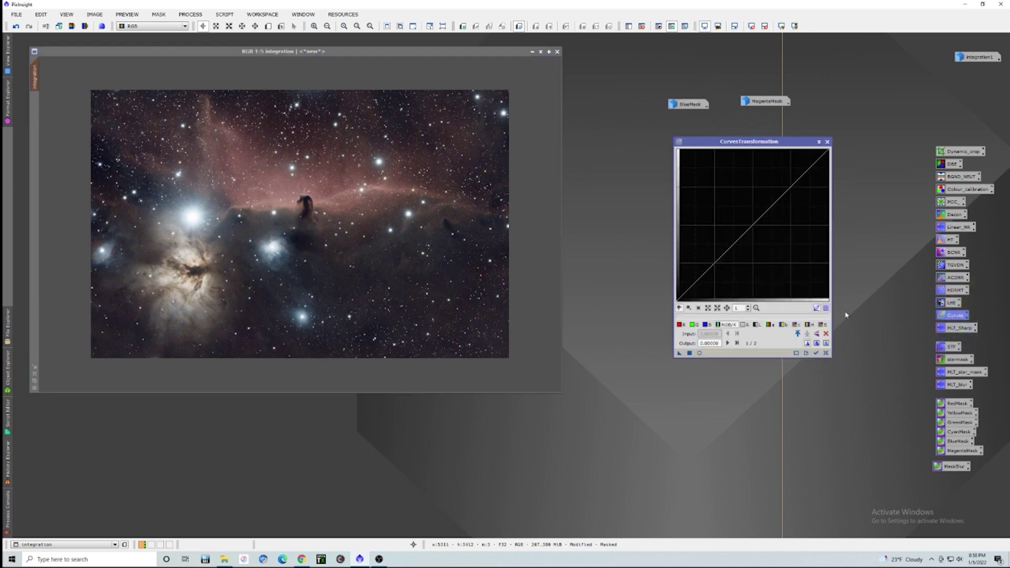
click(700, 353)
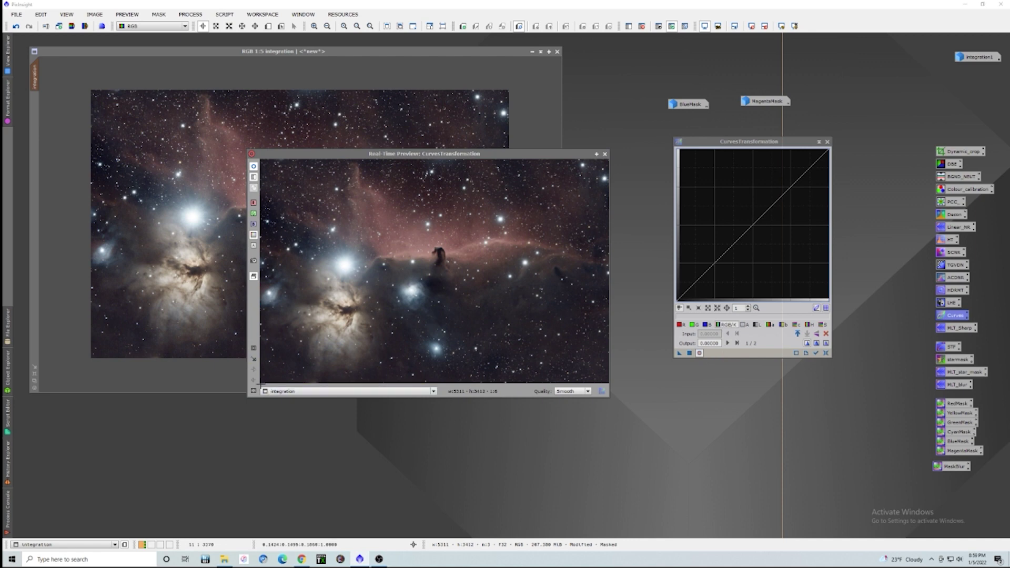
click(705, 324)
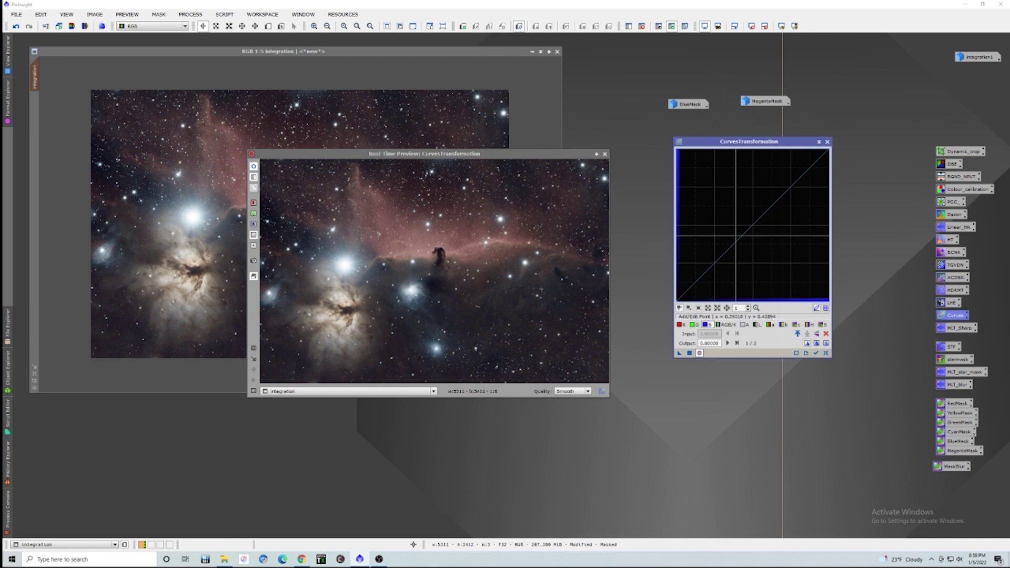
click(752, 225)
drag(752, 225, 716, 196)
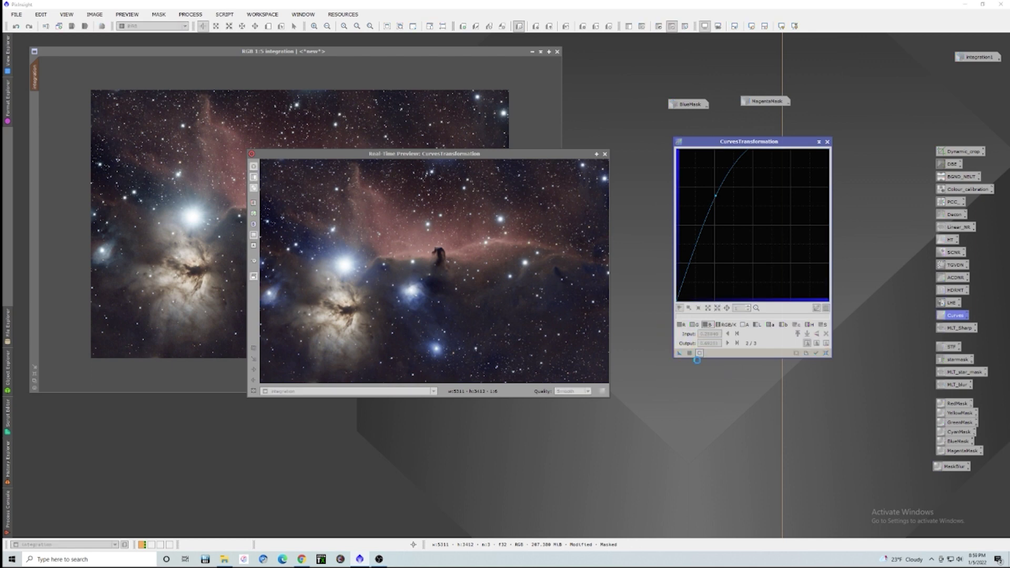
click(828, 142)
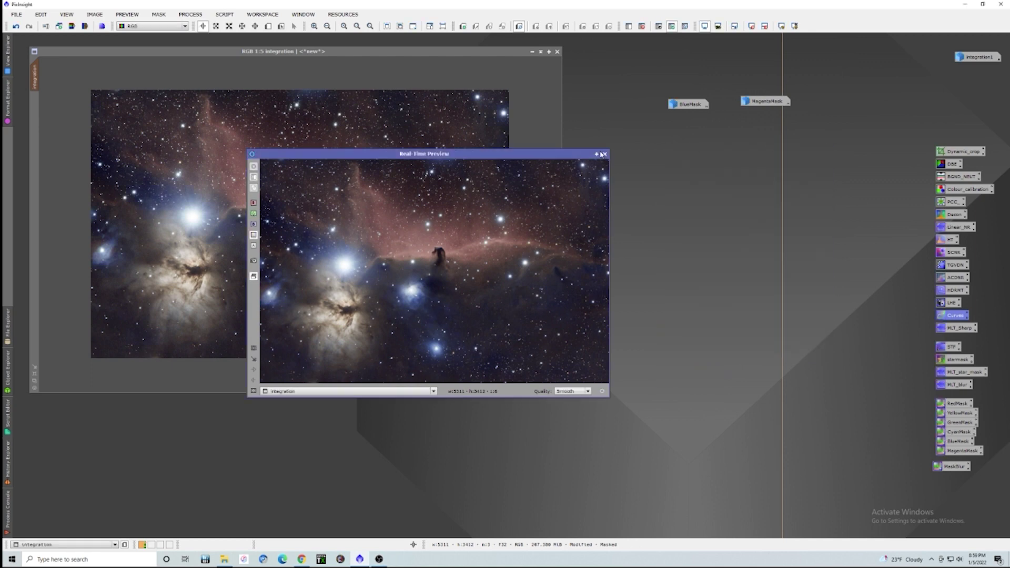
click(605, 154)
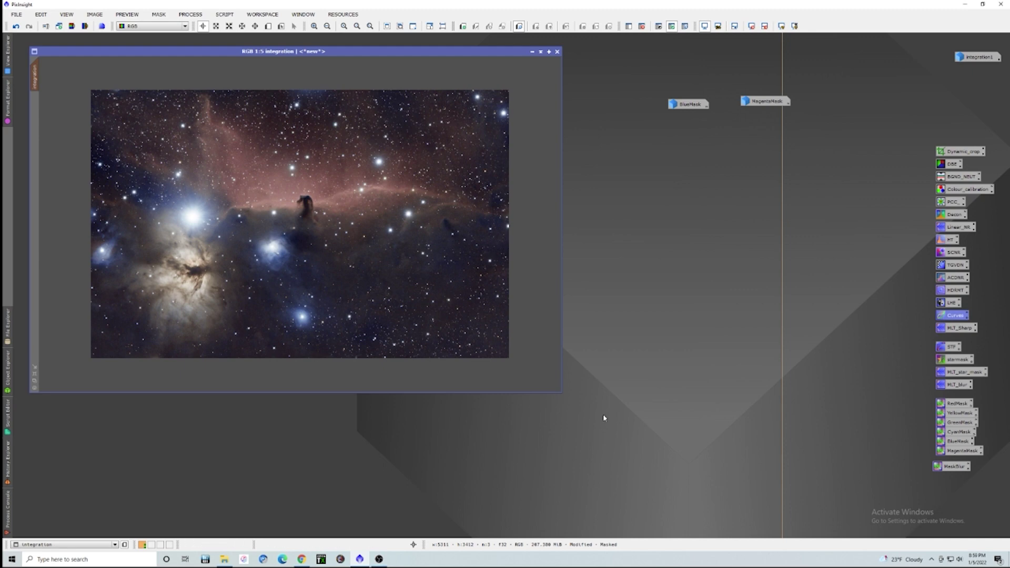
Step: Run DarkStructureEnhance on the image with Layers 8 and Amount 0.40
click(224, 15)
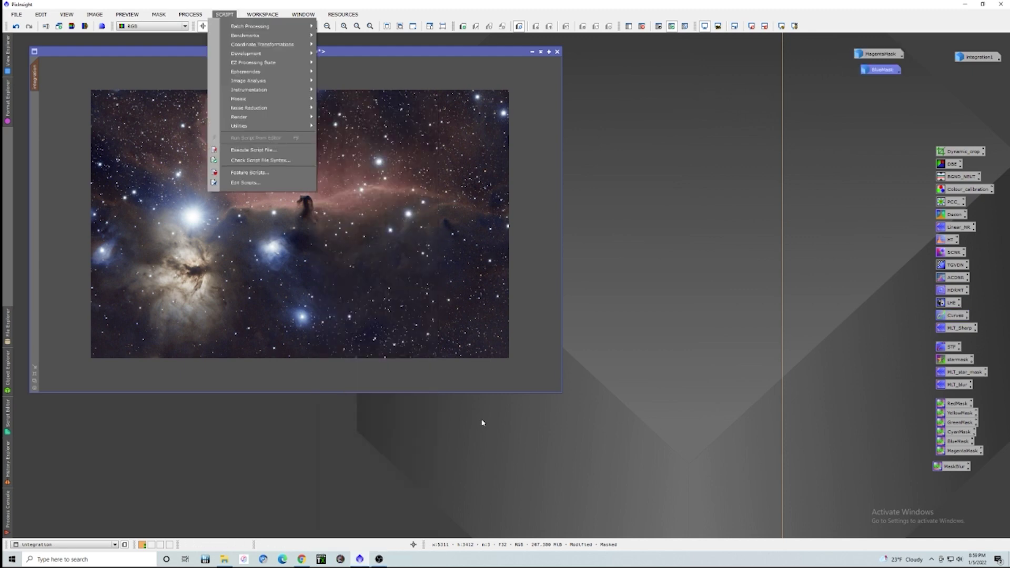
mouse_move(276, 126)
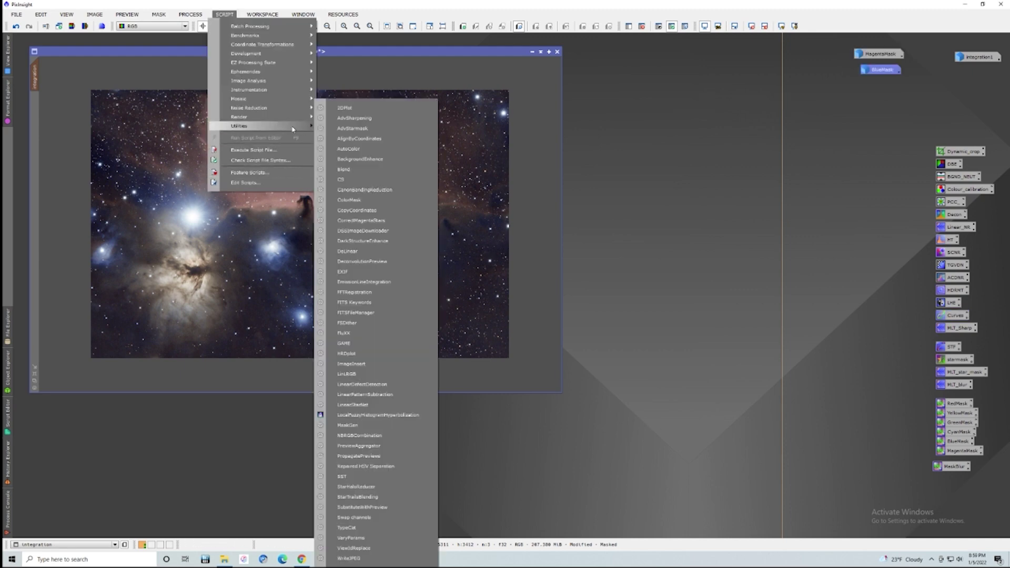
click(393, 241)
drag(524, 203, 680, 133)
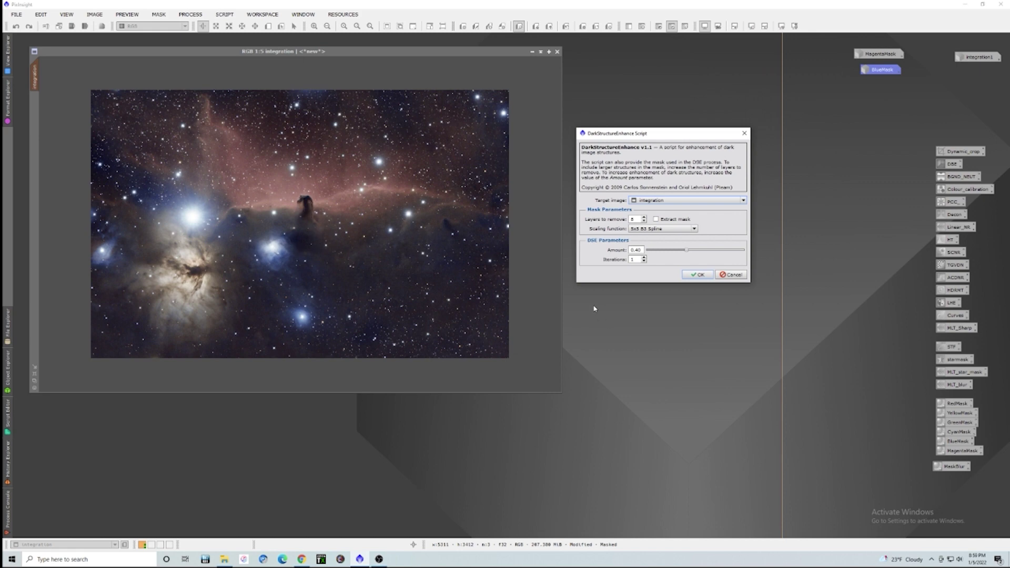
click(698, 276)
click(699, 276)
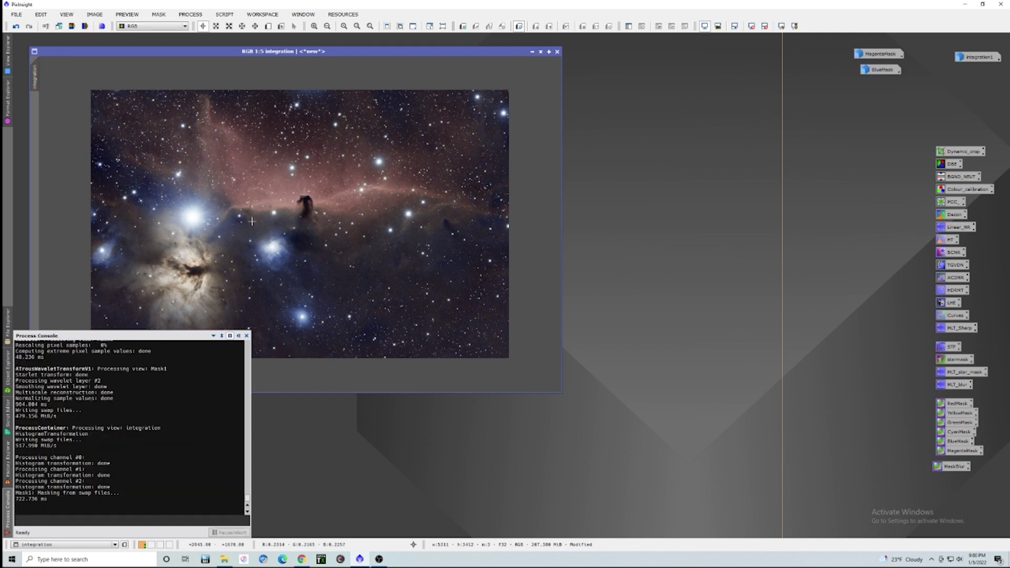
Step: Close the Process Console and zoom in on the Flame Nebula to inspect the result
click(246, 335)
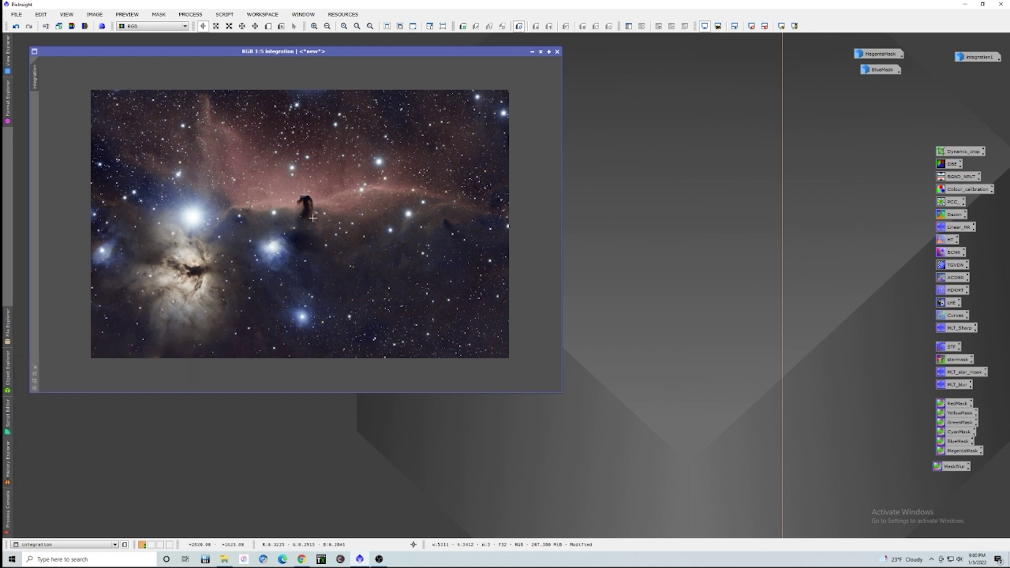
scroll(316, 230, up, 4)
scroll(315, 230, down, 3)
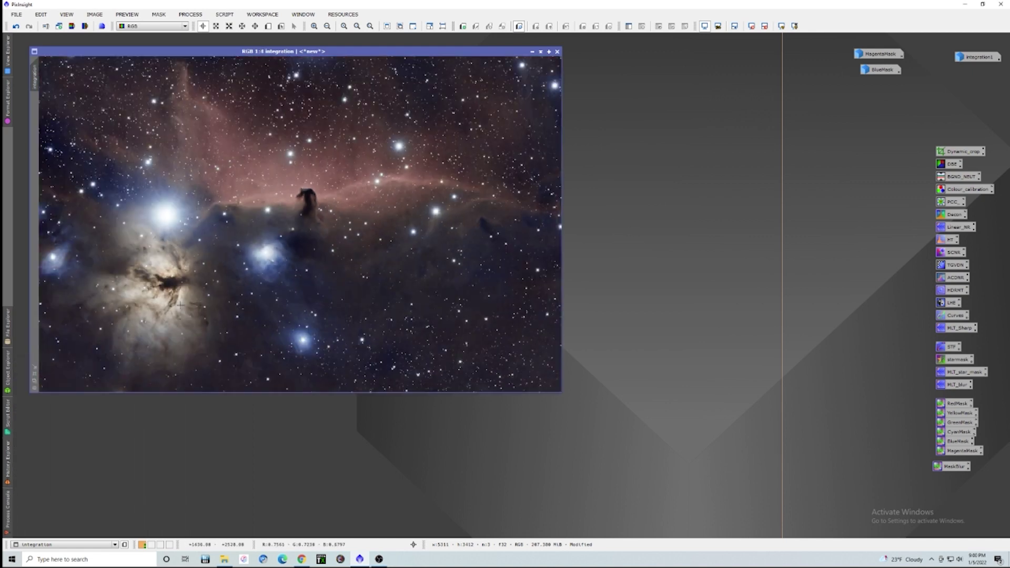
scroll(153, 289, down, 1)
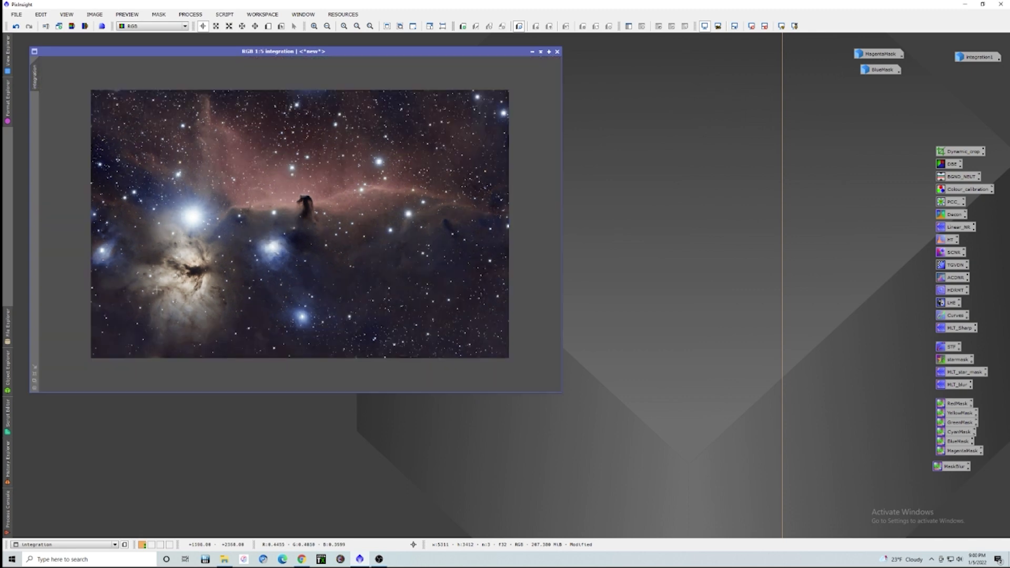
scroll(303, 229, up, 3)
drag(386, 232, 522, 233)
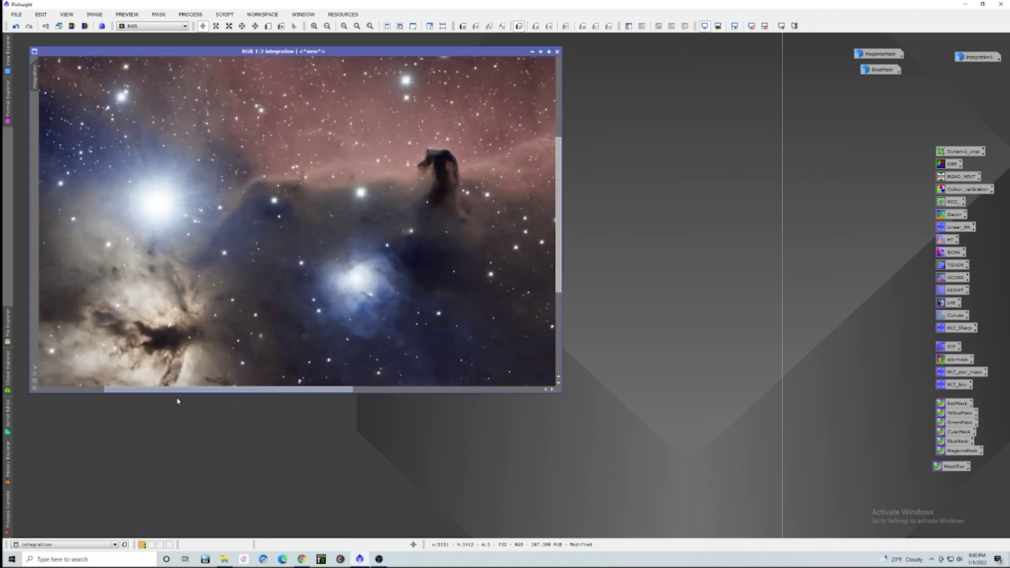
scroll(522, 234, down, 3)
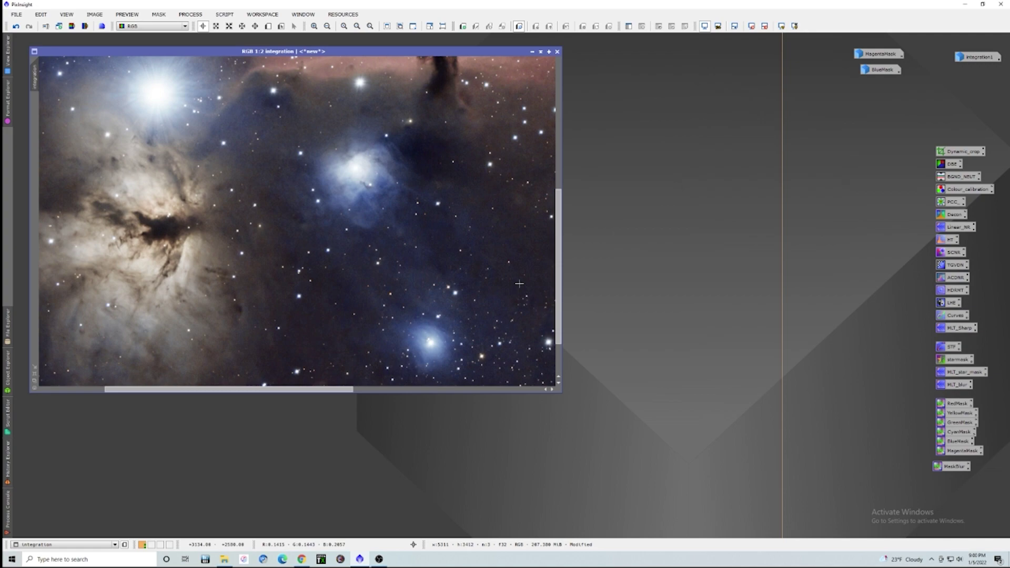
scroll(303, 282, up, 1)
scroll(305, 284, down, 4)
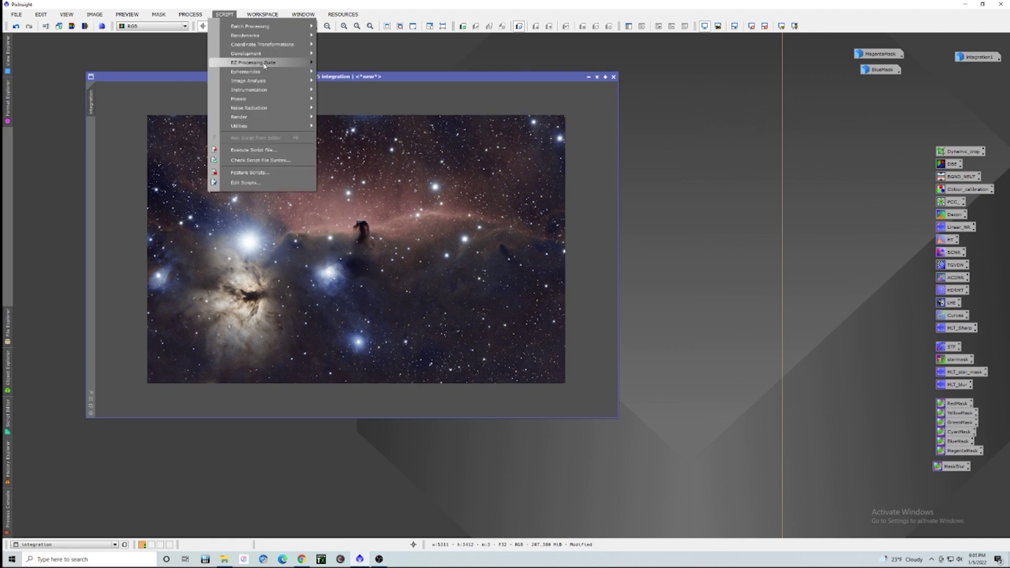
Step: Run EZ Star Reduction on the integration image, producing StarMask and StarLess icons, then enlarge the view
mouse_move(318, 68)
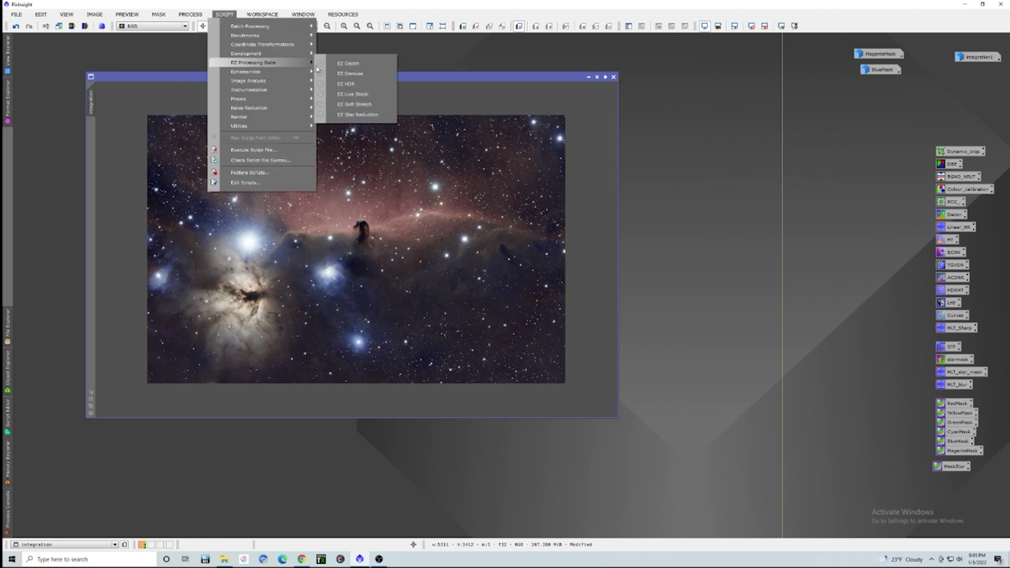
click(358, 114)
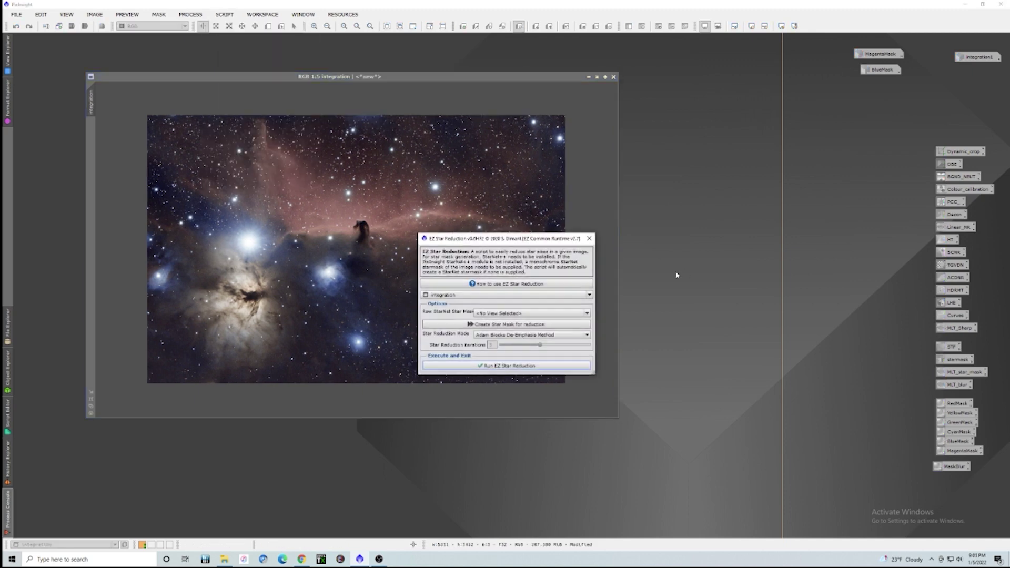
drag(540, 238, 708, 163)
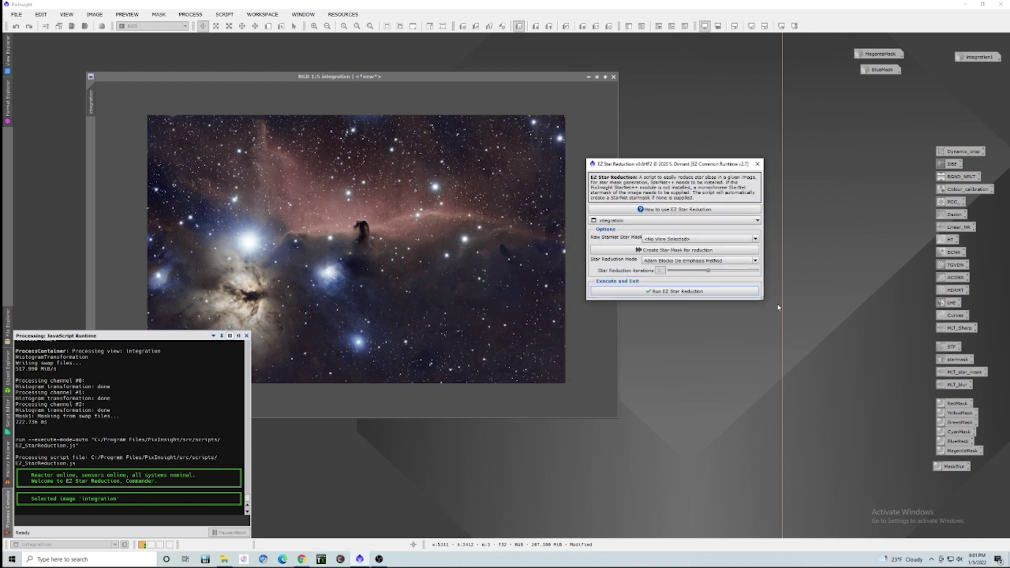
click(675, 291)
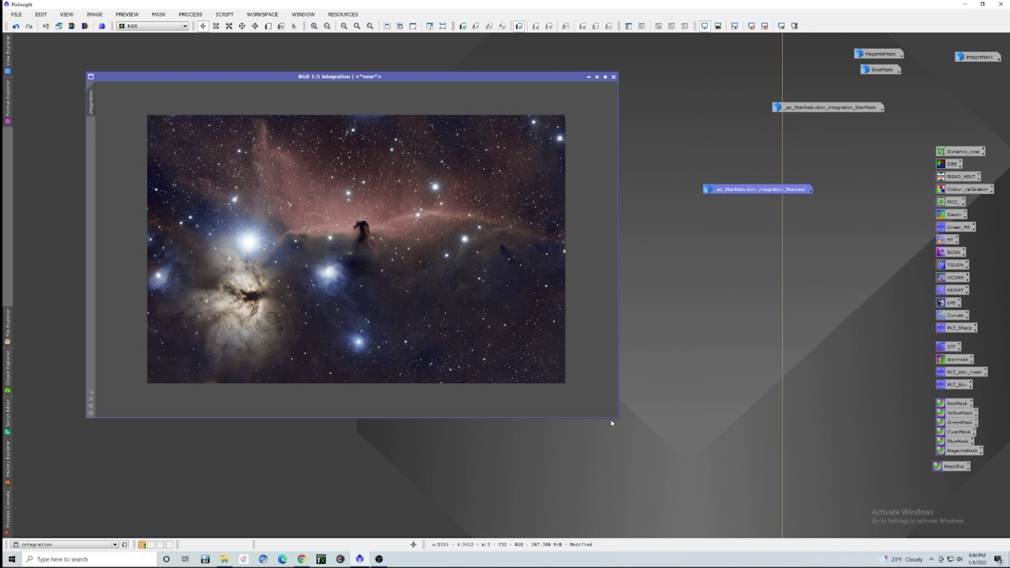
drag(619, 419, 696, 473)
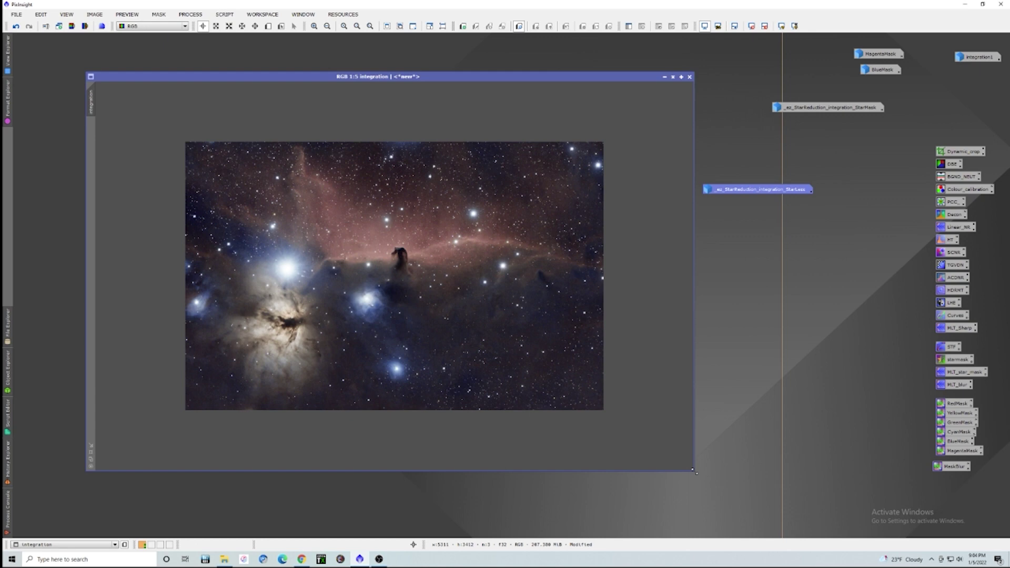